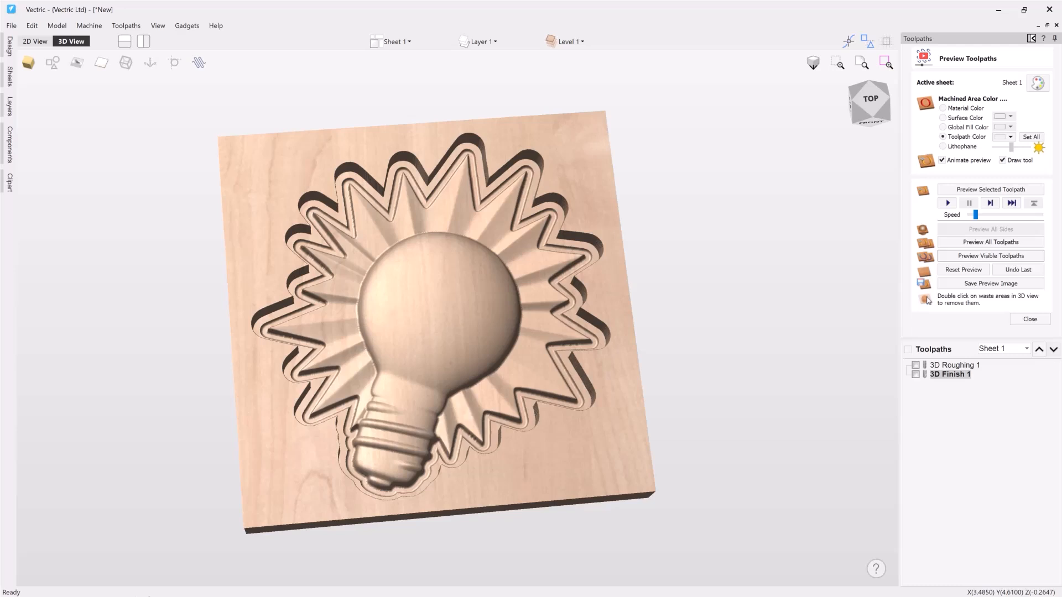
- Display the 3D Finish 1 toolpath, simulate it on the roughed block, and inspect the carved light bulb
click(916, 374)
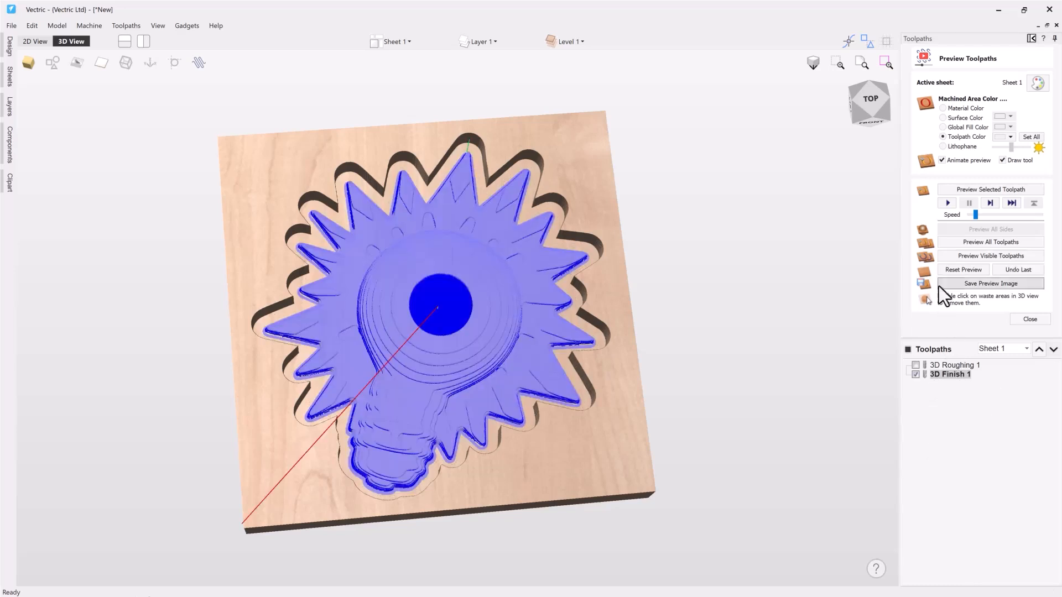
click(947, 256)
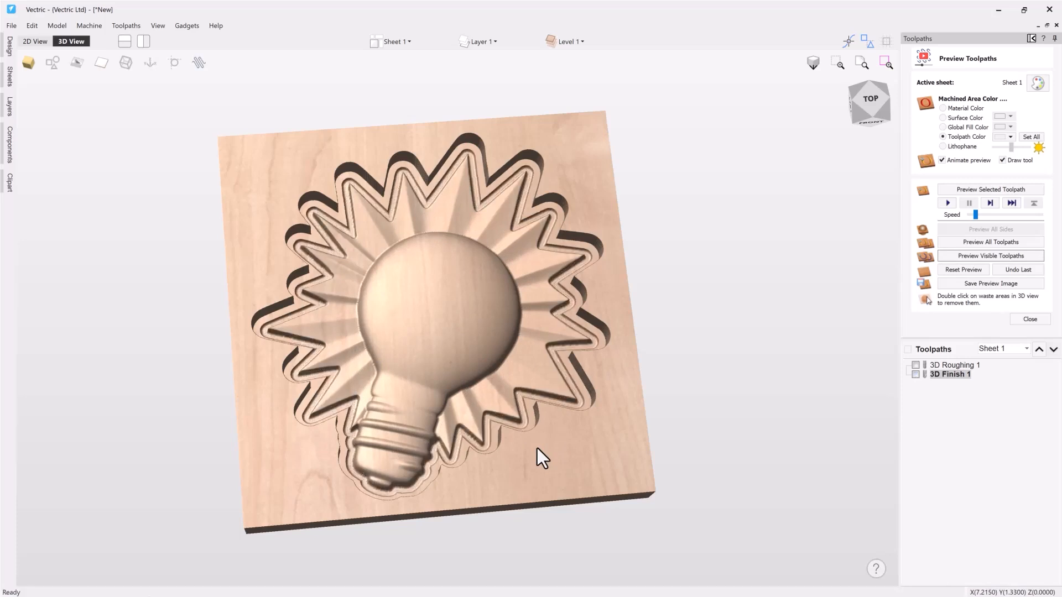
drag(373, 335, 581, 374)
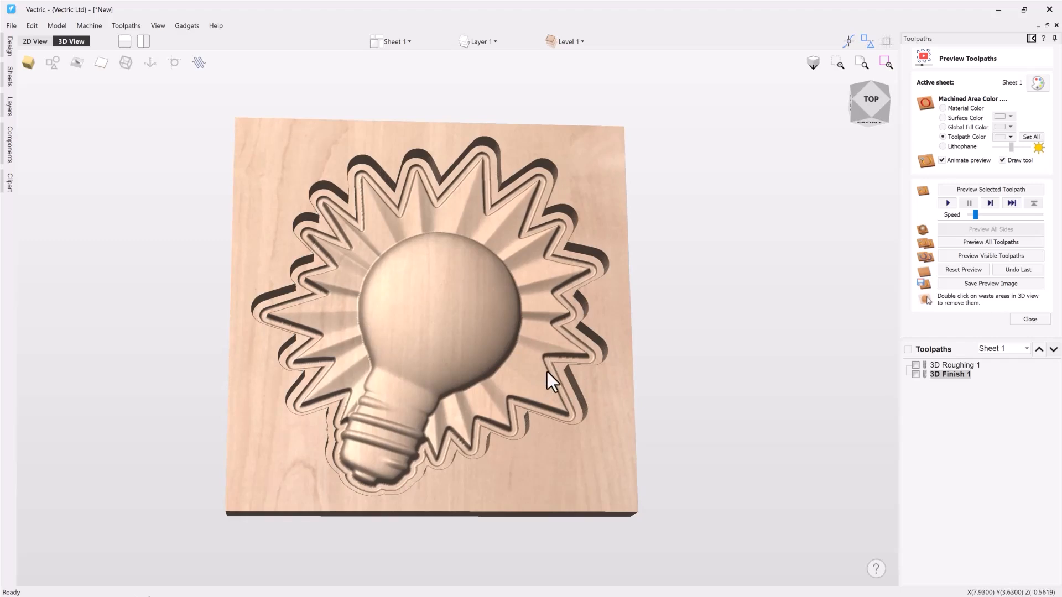
- Calculate a Z Level 3D roughing toolpath for the light bulb with the 1/4" end mill, Model Boundary and 0.25 inch boundary offset
key(F2)
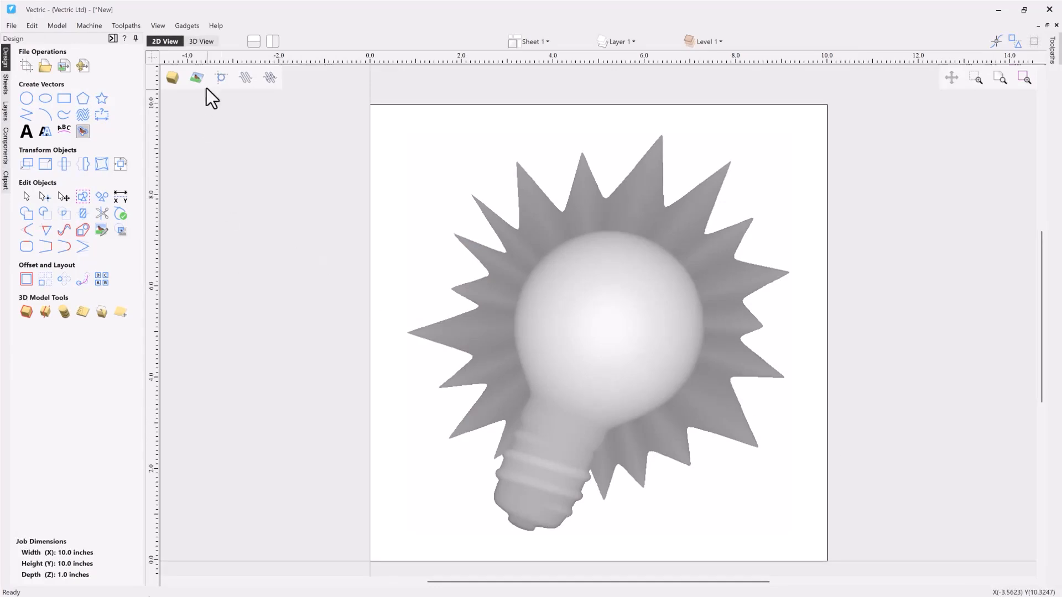
click(202, 41)
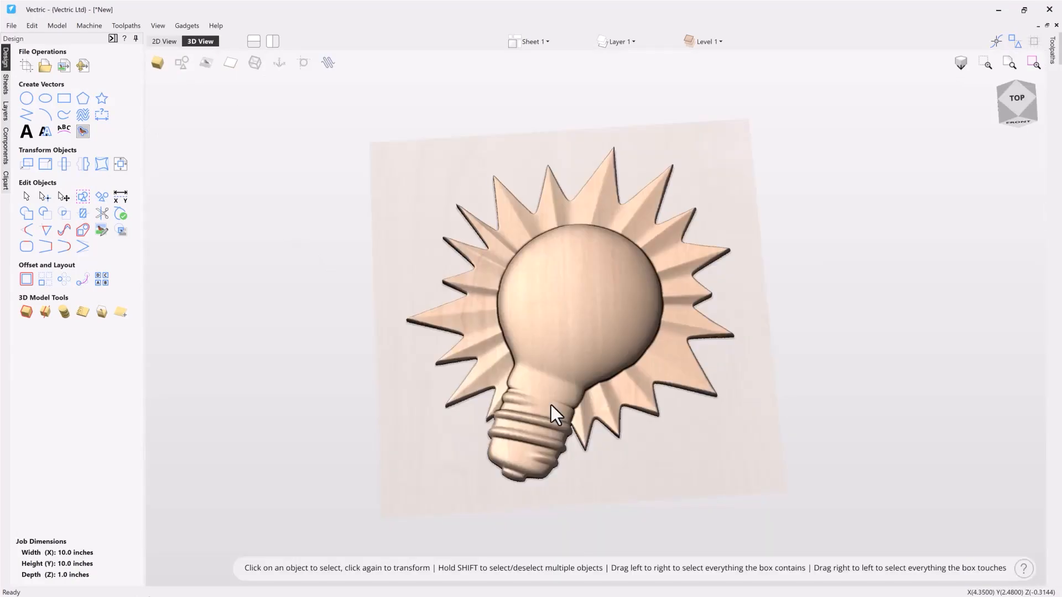
click(112, 39)
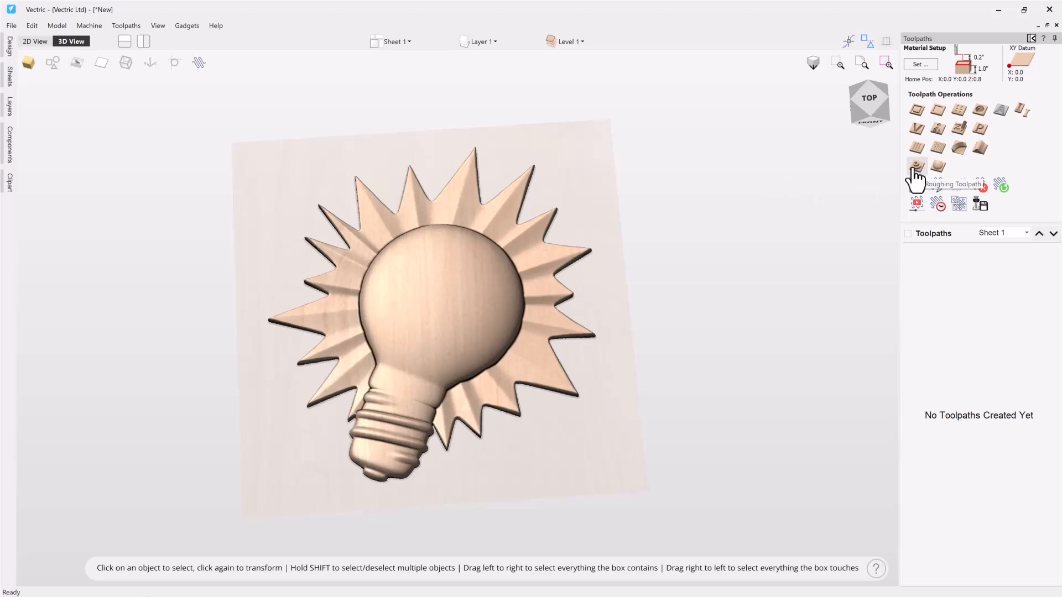
click(916, 166)
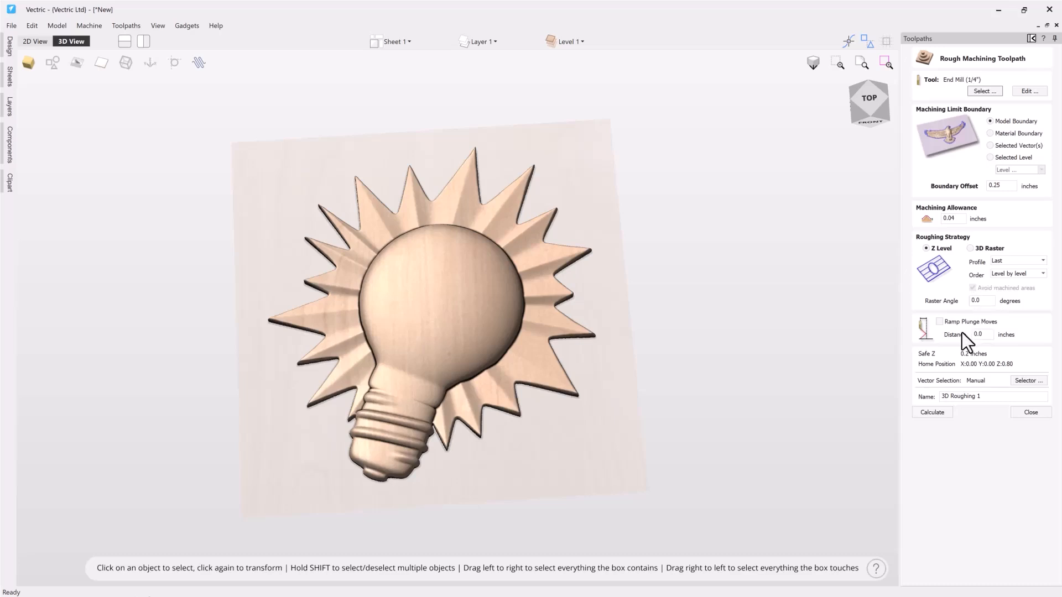
click(930, 418)
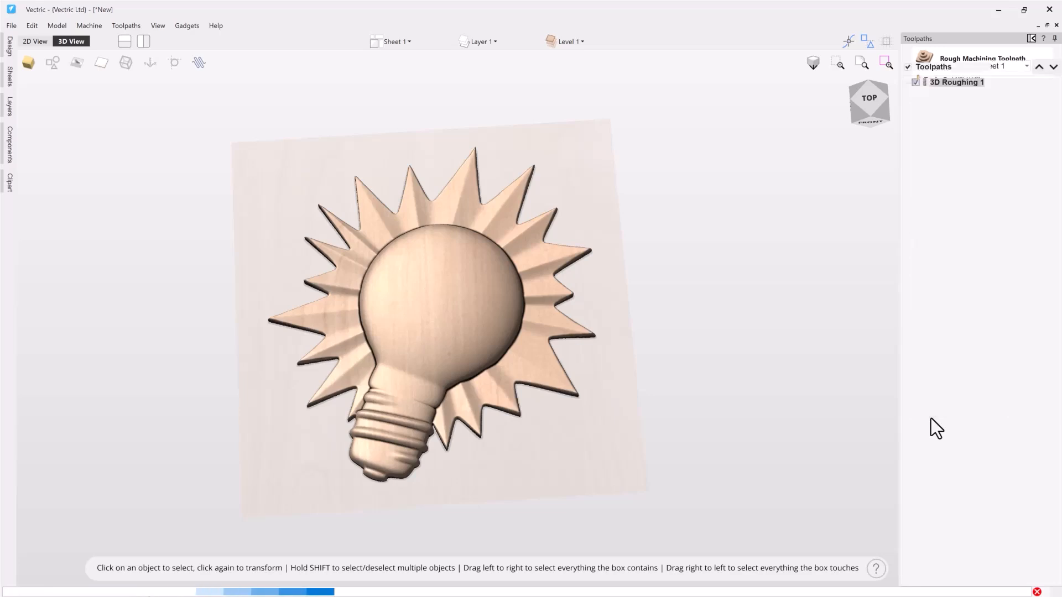
- Simulate the 3D Roughing 1 toolpath, inspect the stepped block from several angles, and close the preview
click(949, 256)
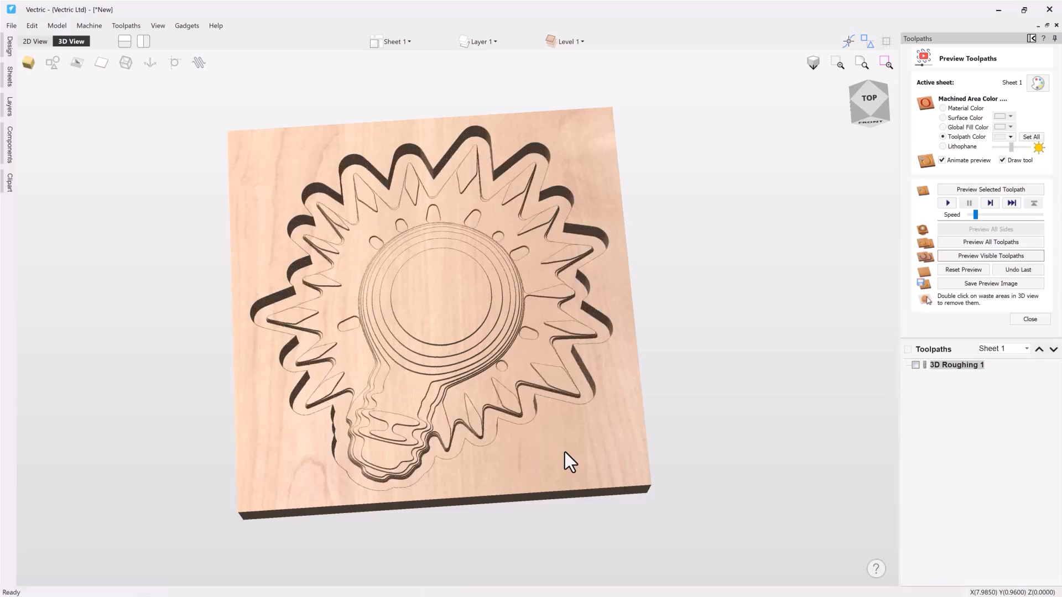
drag(582, 442, 579, 470)
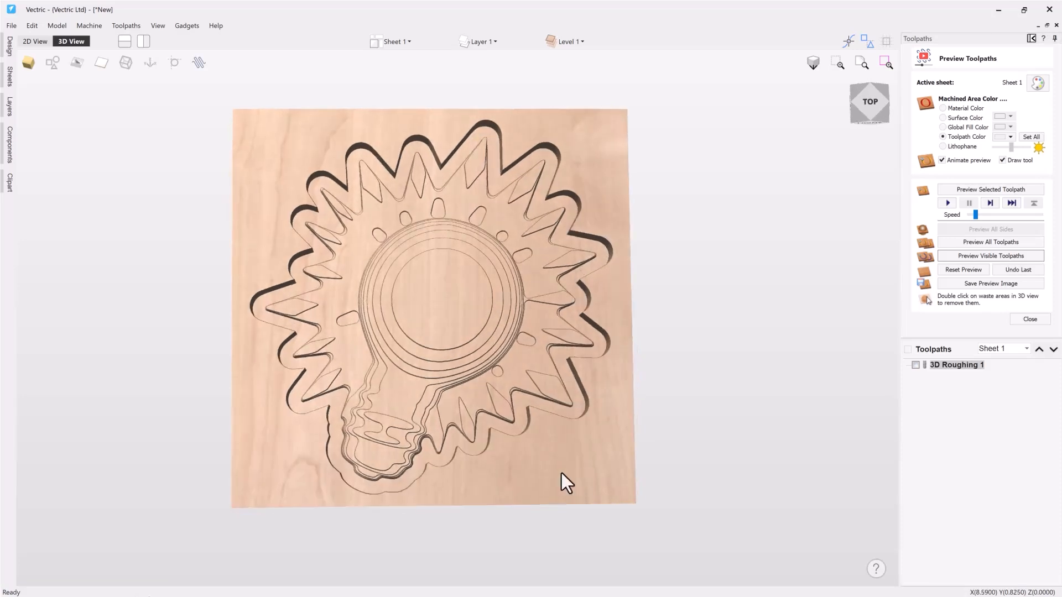
drag(410, 459, 459, 313)
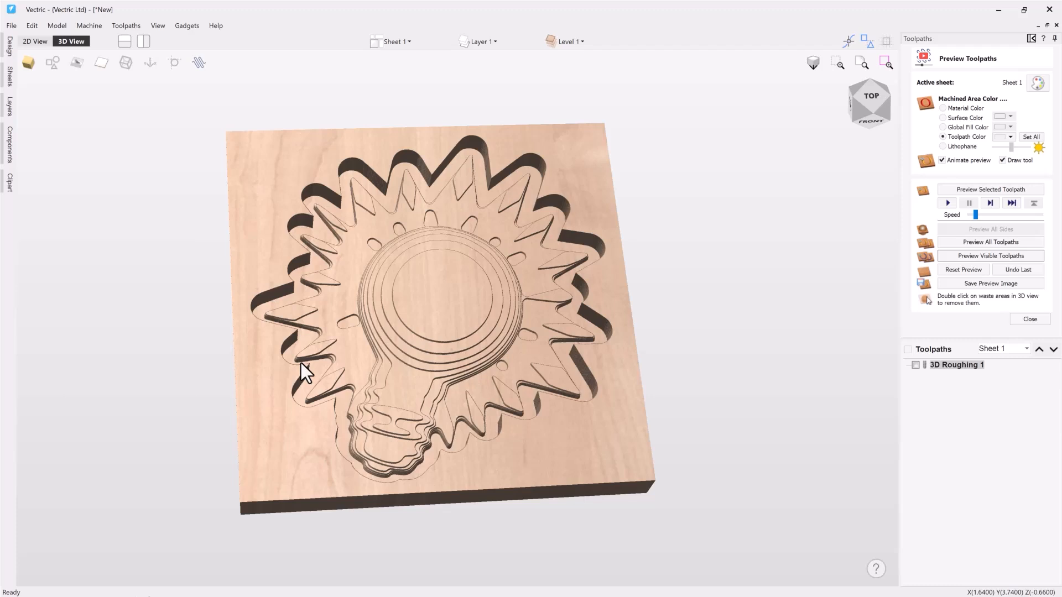
drag(433, 366, 742, 371)
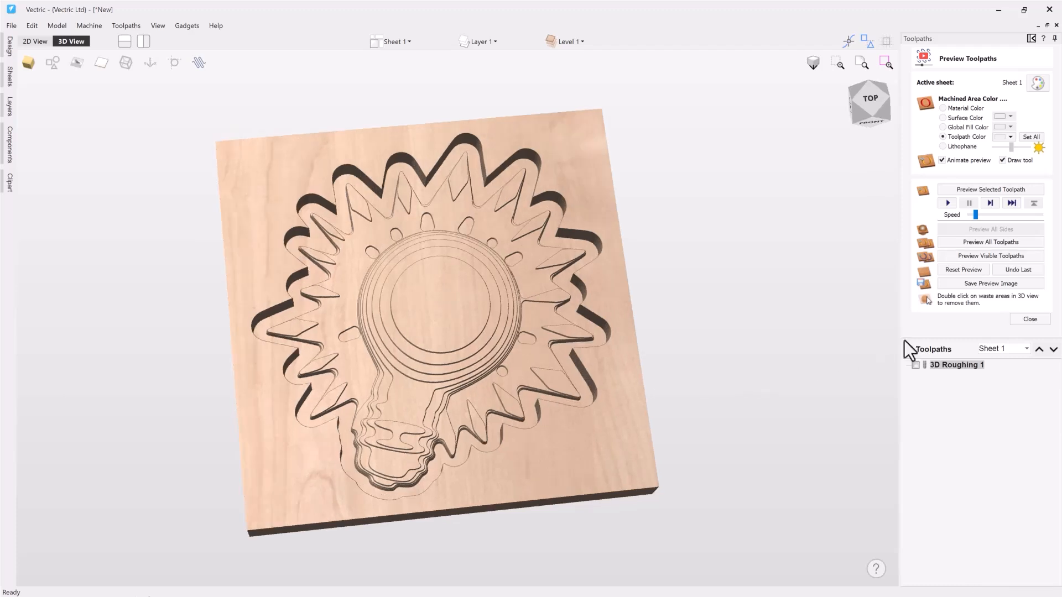
click(1021, 319)
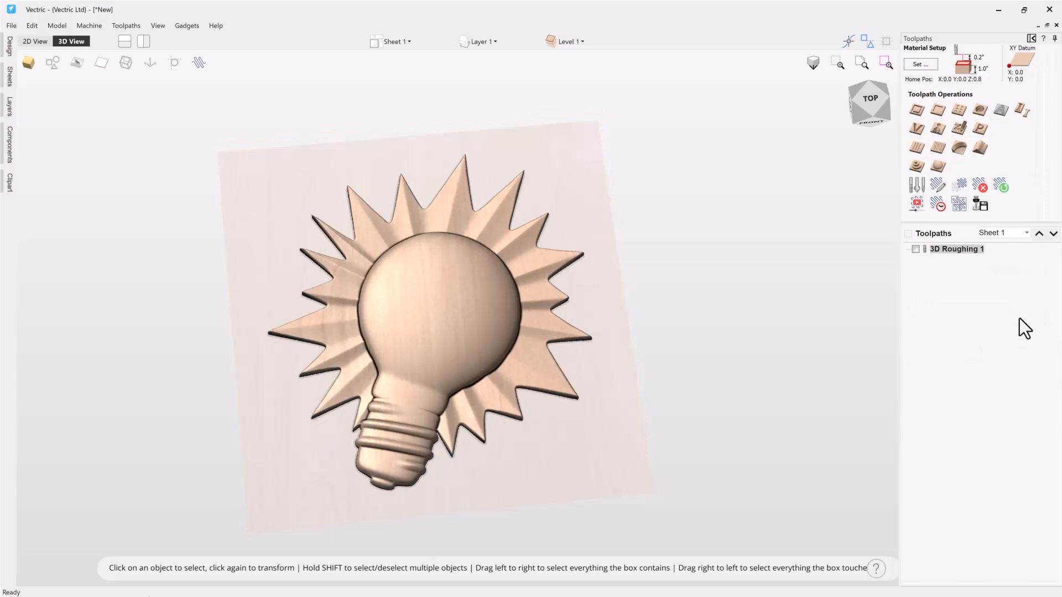
- Start a 3D finish machining toolpath and review the 1/8" ball nose's cutting parameters in the tool database
click(938, 166)
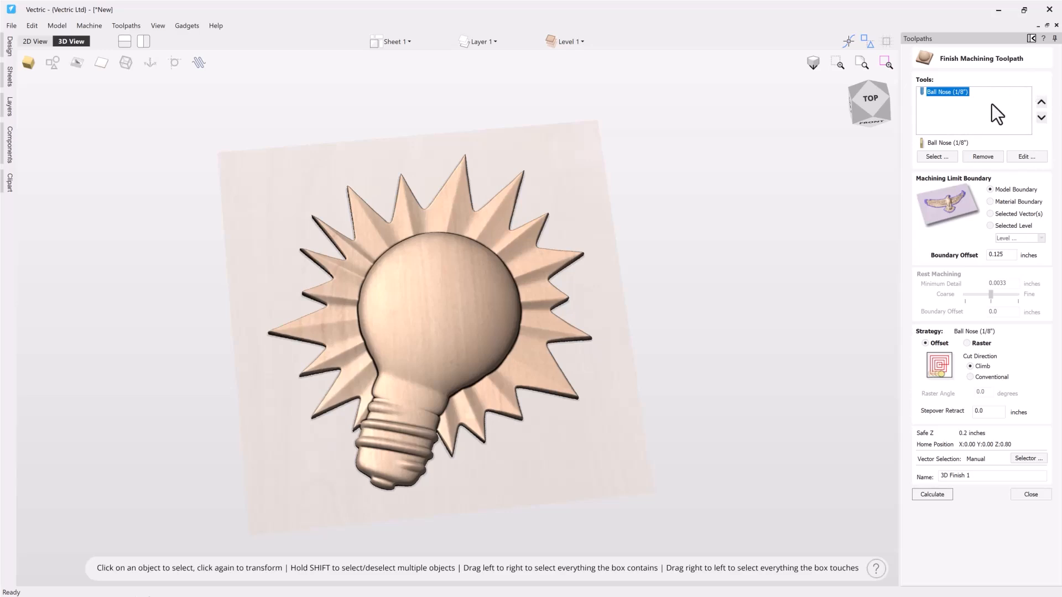
click(945, 163)
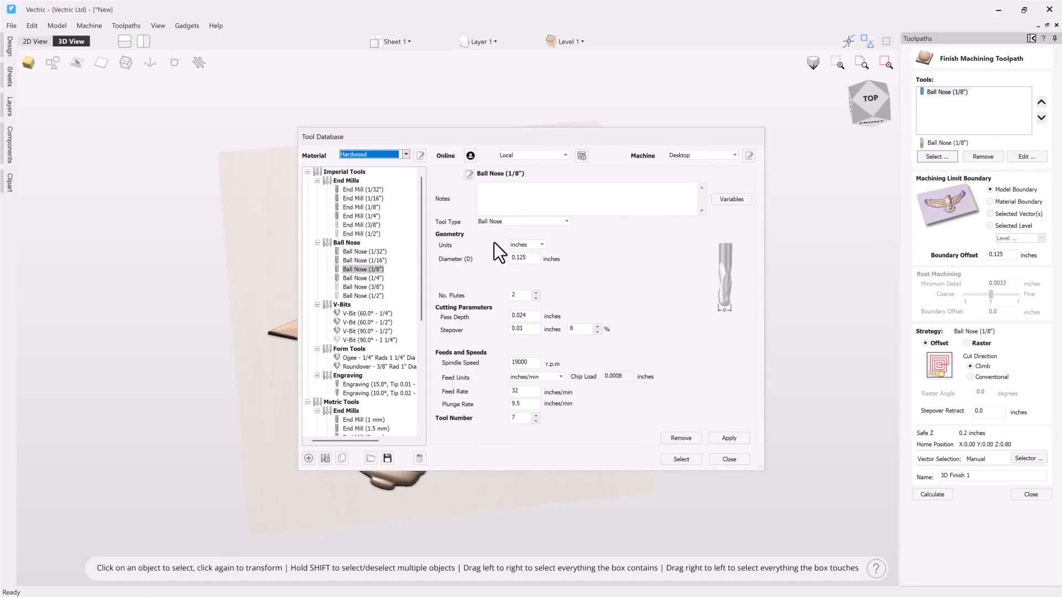
click(736, 460)
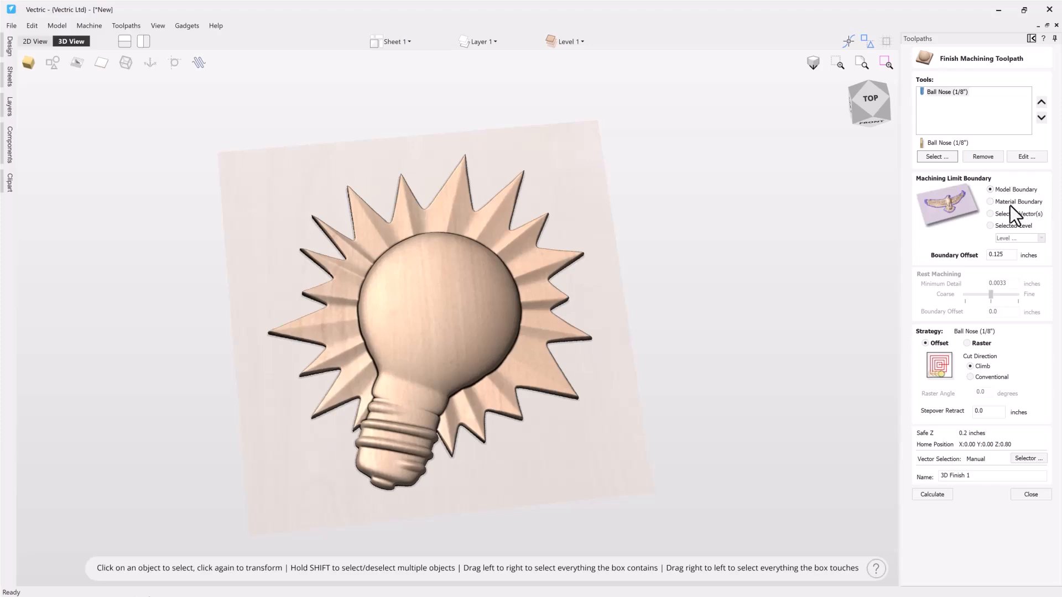
- Try Material Boundary, Selected Vector(s) and Selected Level as the machining limit, and return to Model Boundary
click(992, 205)
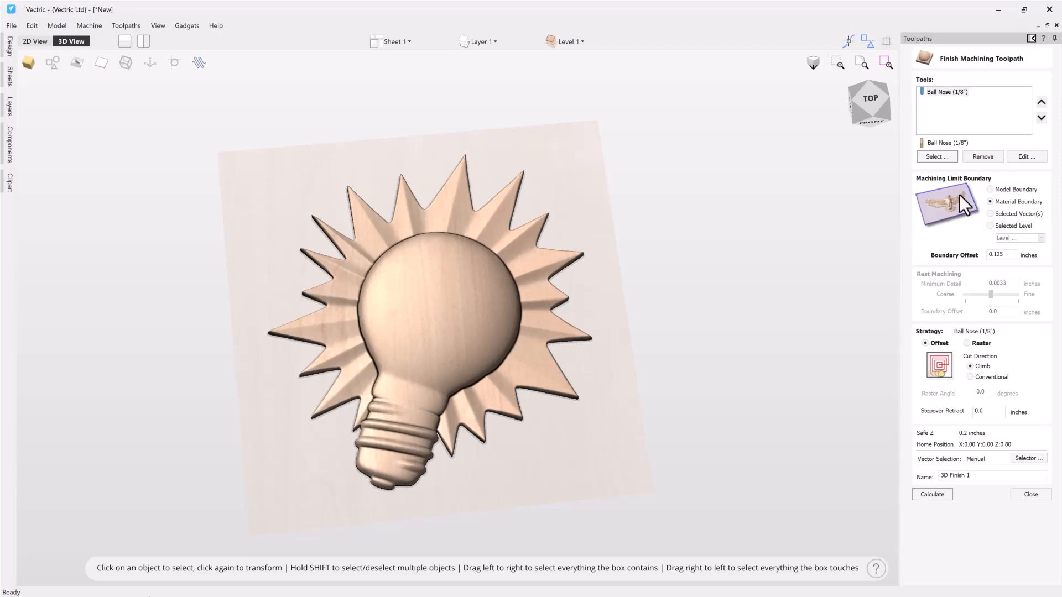
click(992, 215)
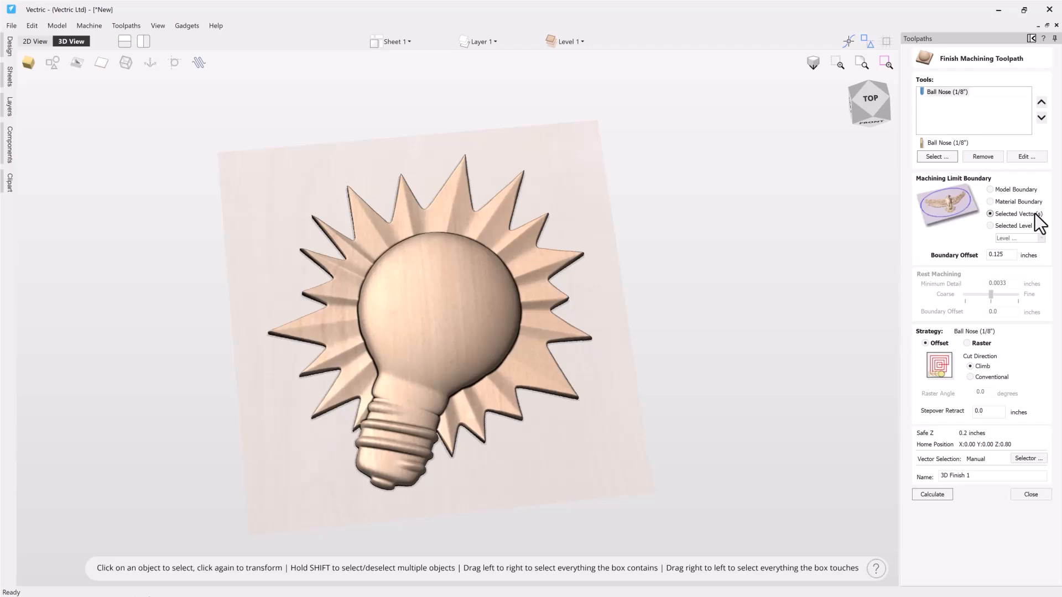
click(999, 225)
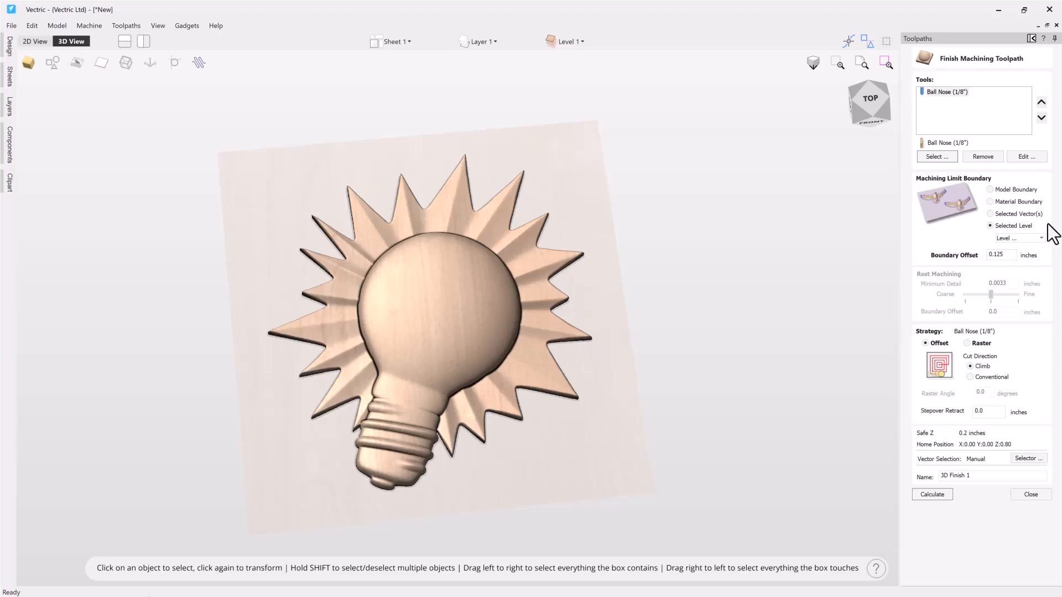
click(1042, 237)
click(1044, 238)
click(1040, 224)
click(999, 191)
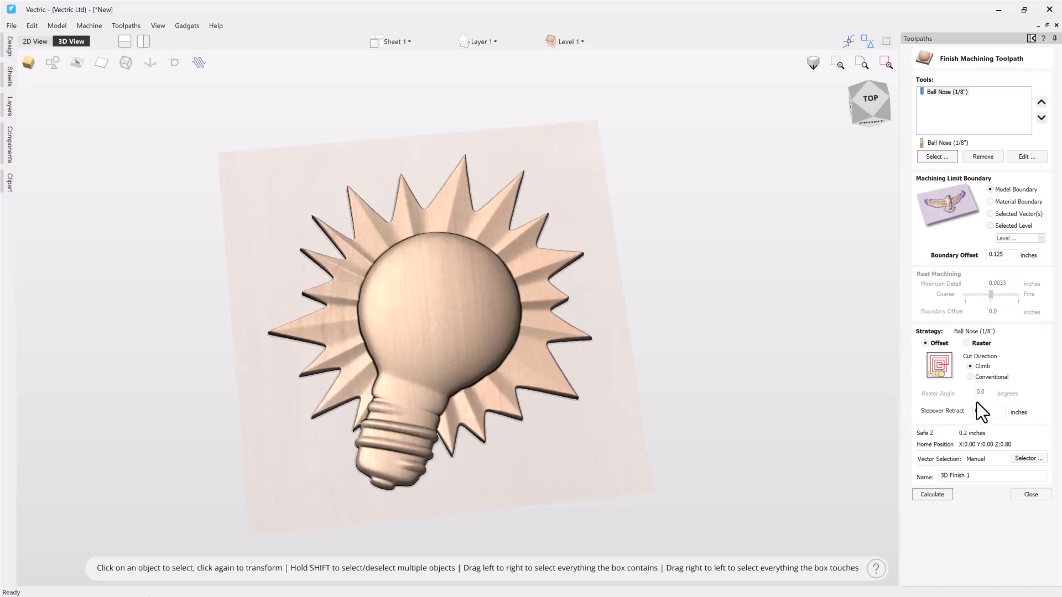
- Compare the Raster and Offset strategies and calculate the 3D Finish 1 toolpath using Offset with climb cutting
click(967, 343)
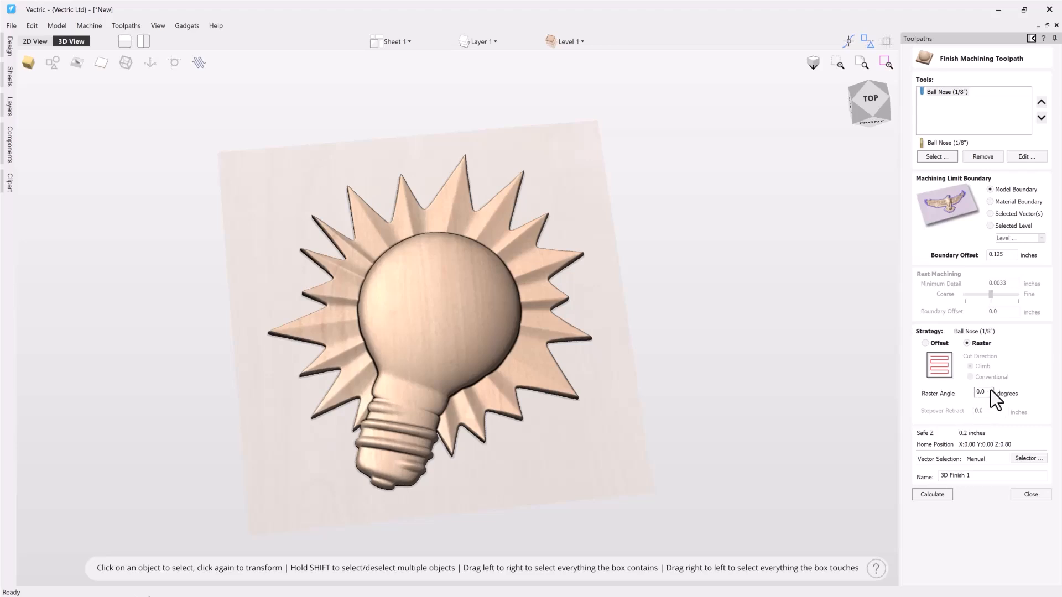
click(925, 343)
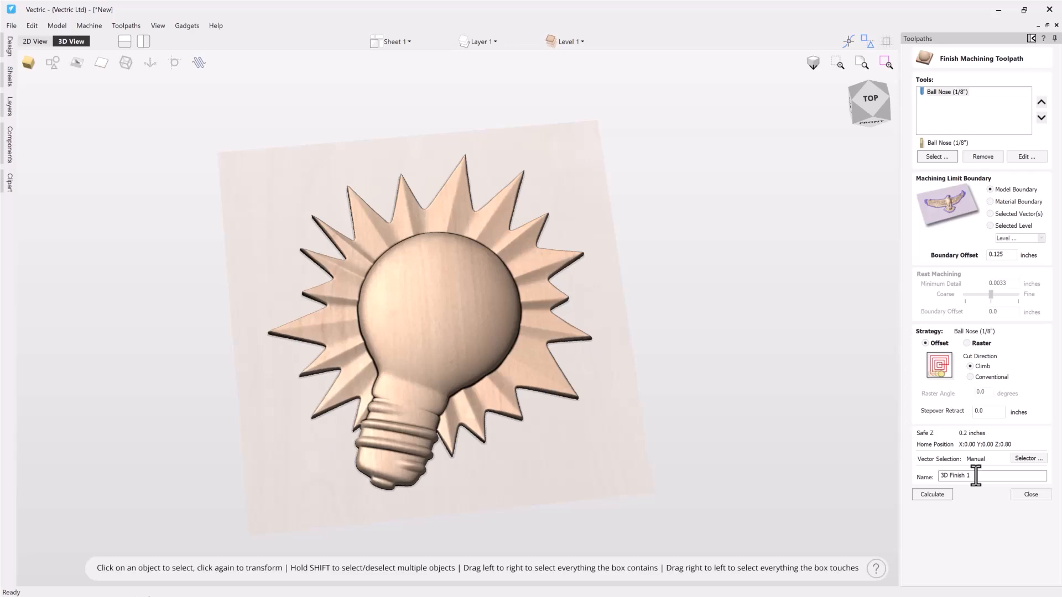
click(932, 494)
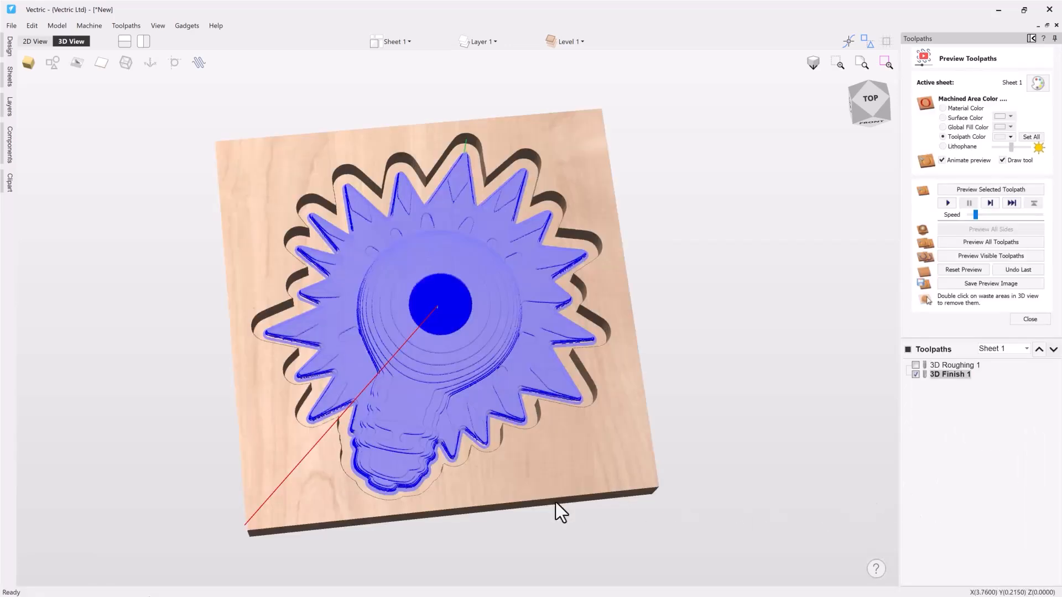
- Simulate the newly calculated 3D Finish 1 toolpath over the roughed block and inspect the carved surface
drag(363, 460, 531, 415)
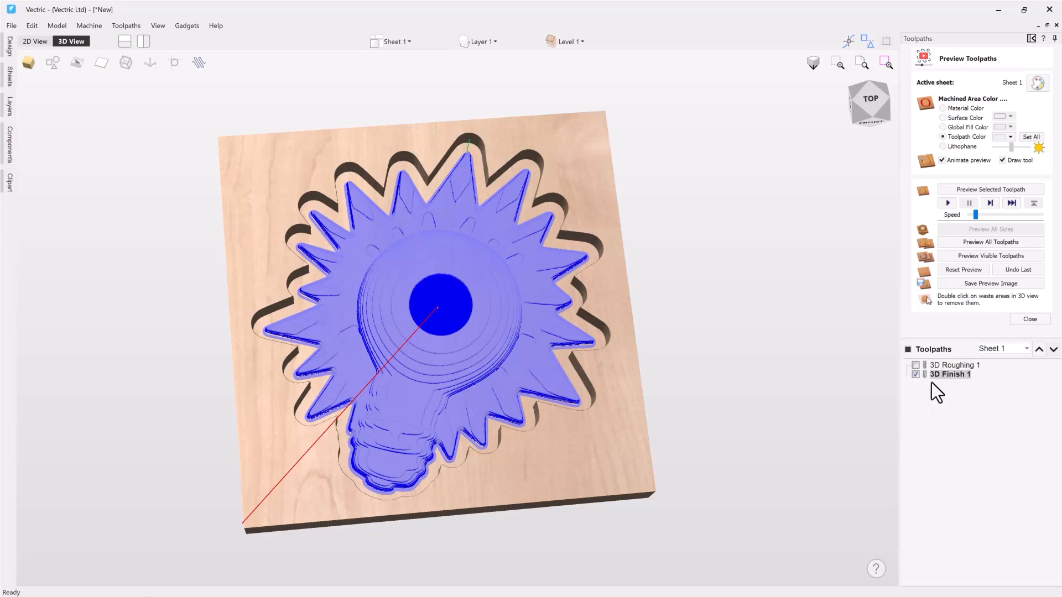
click(948, 257)
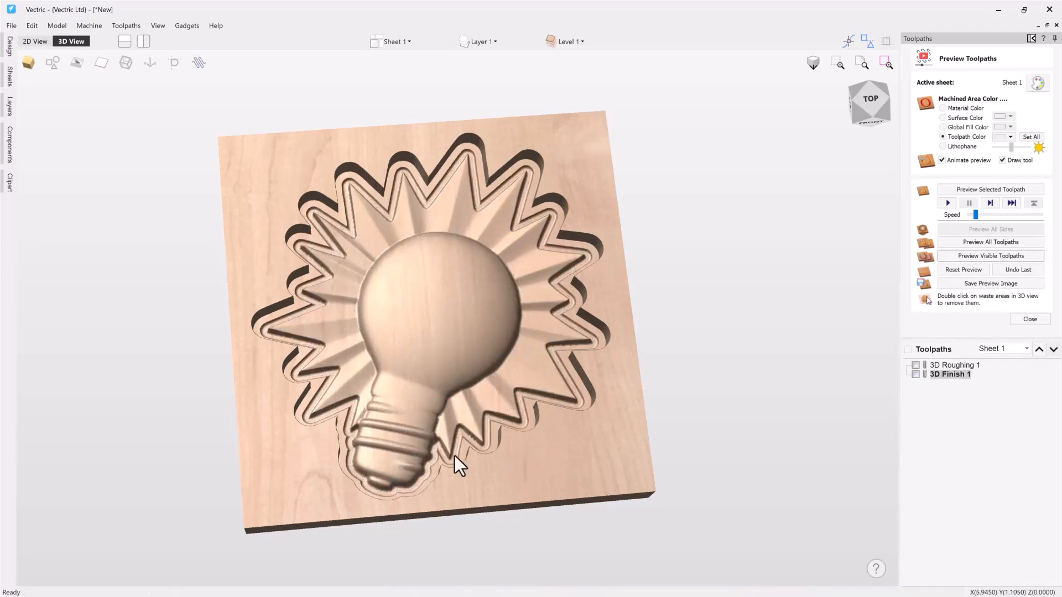
drag(373, 332, 466, 340)
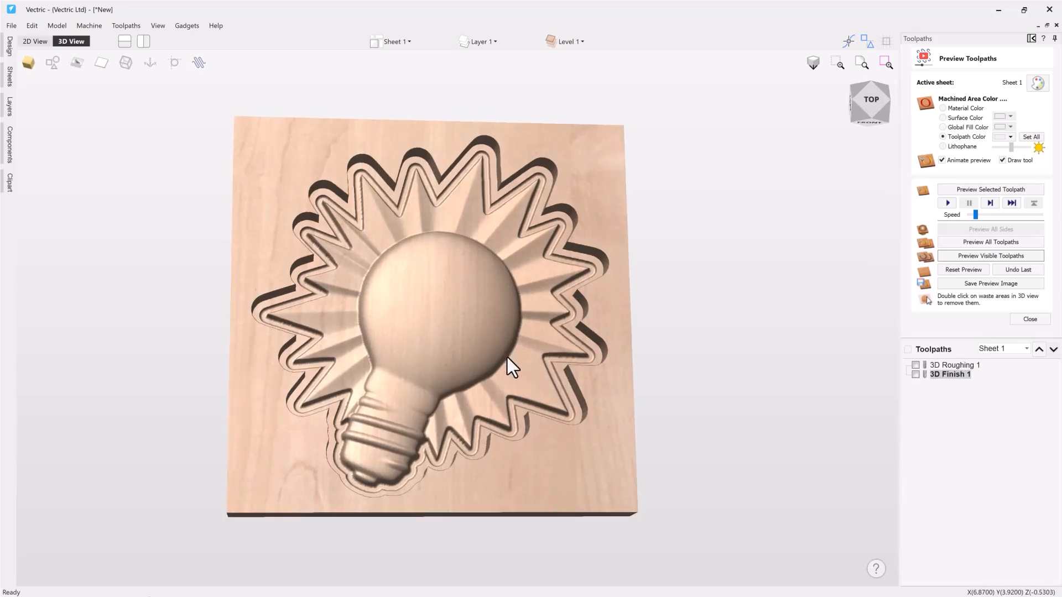
- Show the 3D Finish 1 toolpath and examine its offset passes up close at the centre of the bulb
click(915, 375)
scroll(396, 296, up, 5)
scroll(396, 295, up, 5)
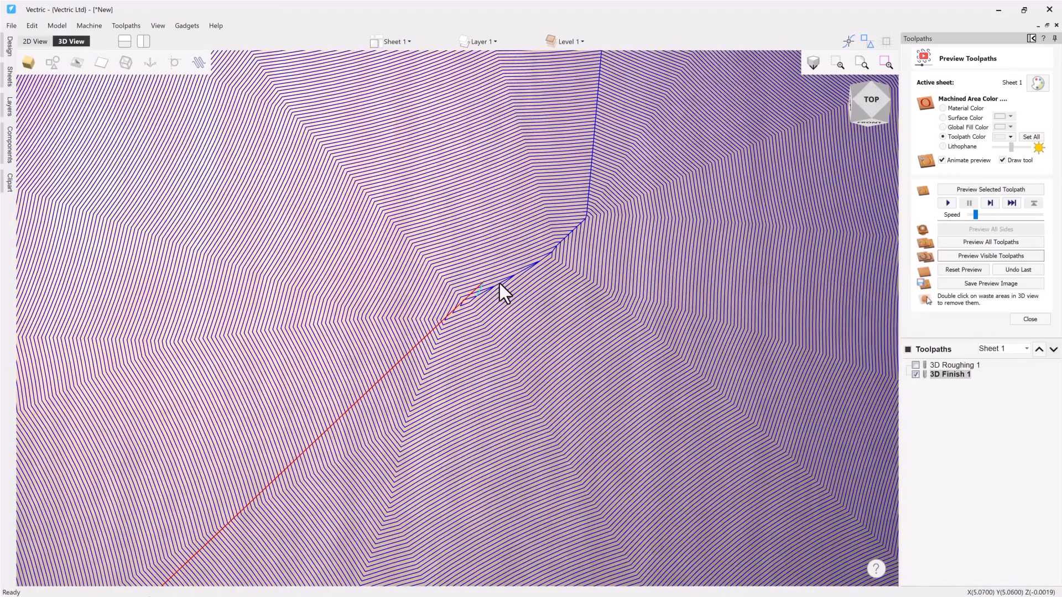
scroll(500, 283, down, 6)
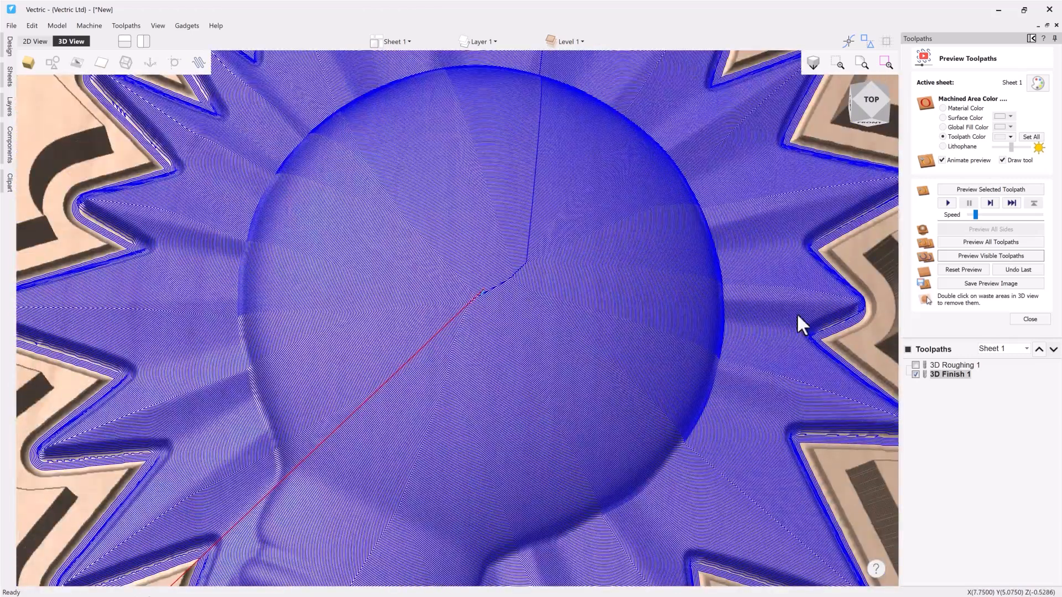
- Undo the last toolpath preview and recalculate 3D Finish 1 with a stepover retract of 0.025 inches
mouse_move(951, 374)
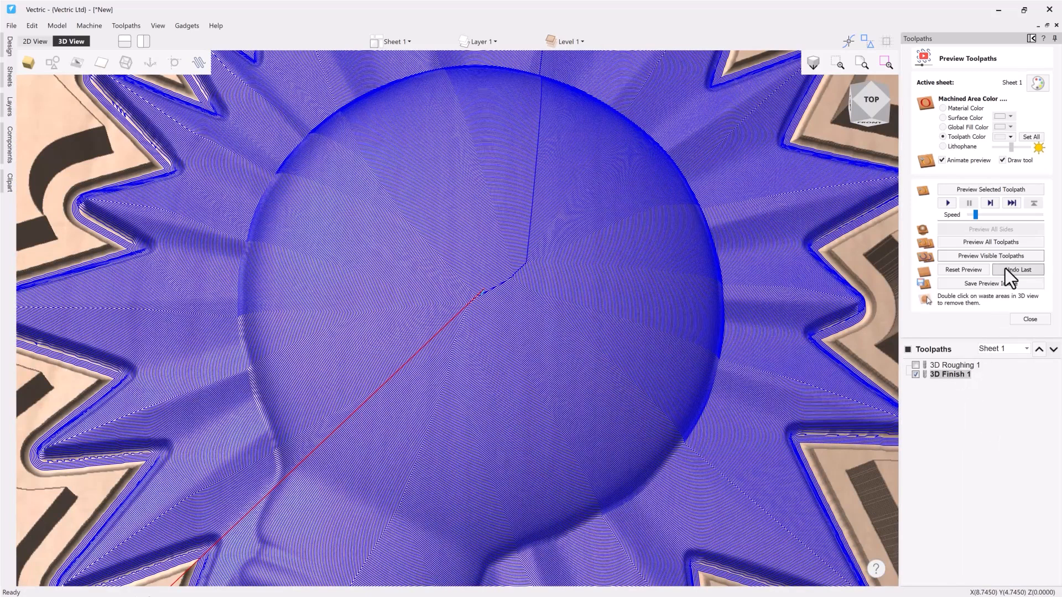
click(1004, 268)
mouse_move(942, 376)
double_click(942, 375)
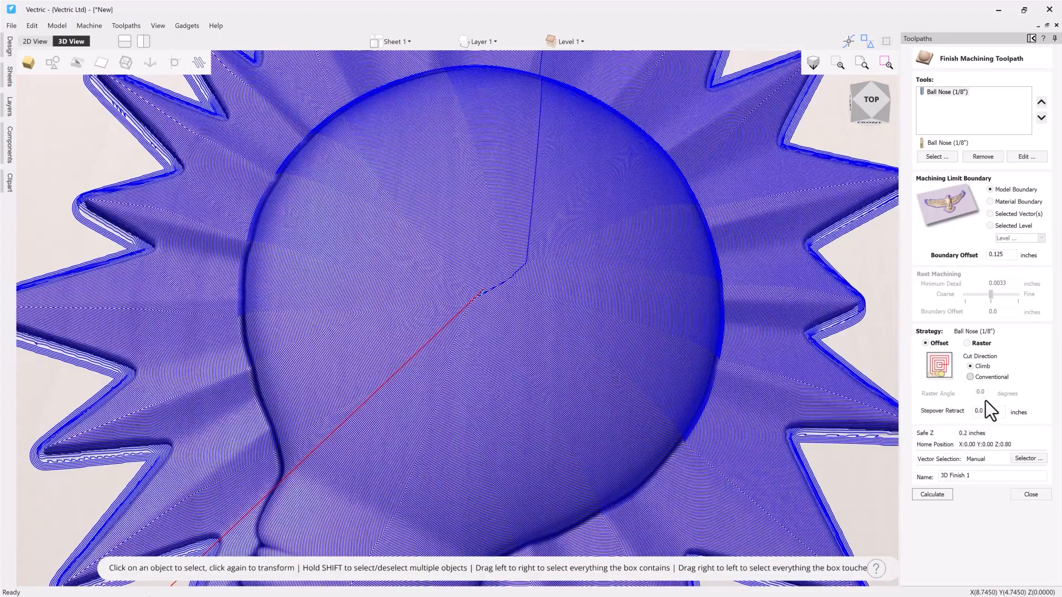
drag(987, 416, 969, 418)
text(0)
click(931, 494)
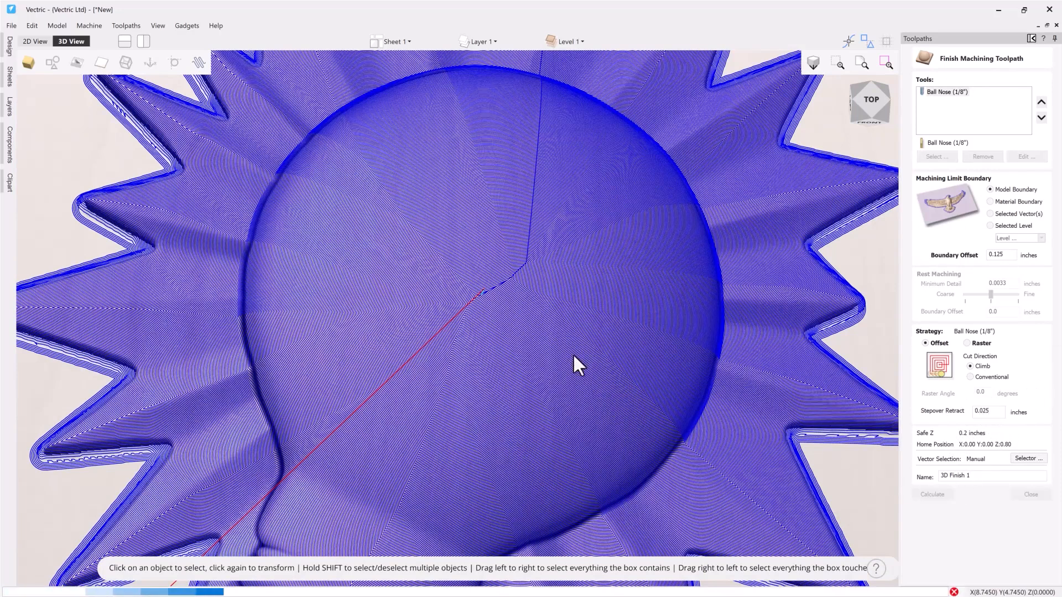
- Examine the retract moves between passes at the centre of the bulb in the recalculated finish toolpath
scroll(481, 304, up, 8)
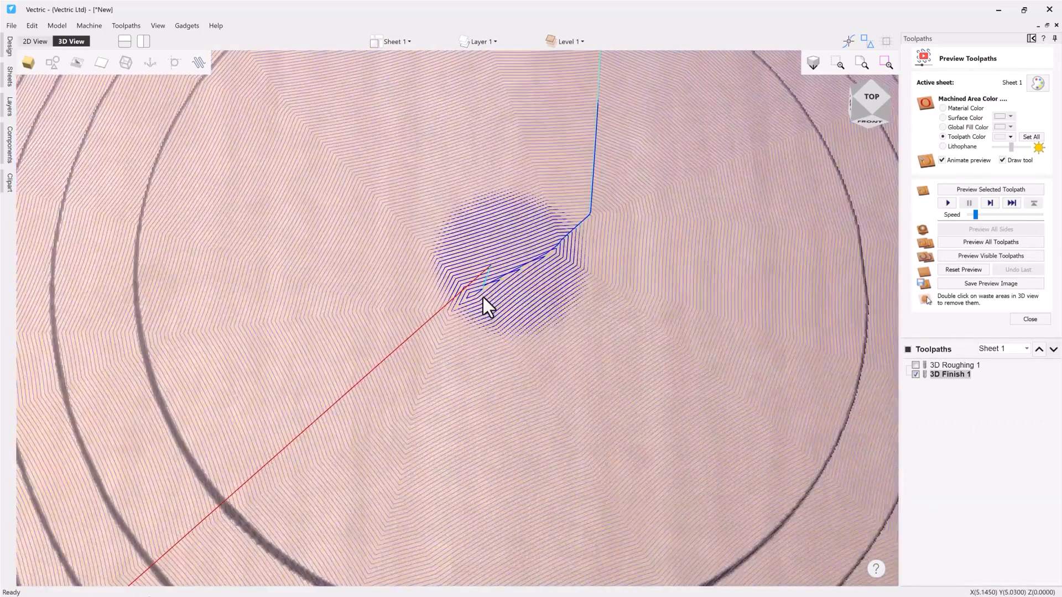
scroll(523, 273, up, 3)
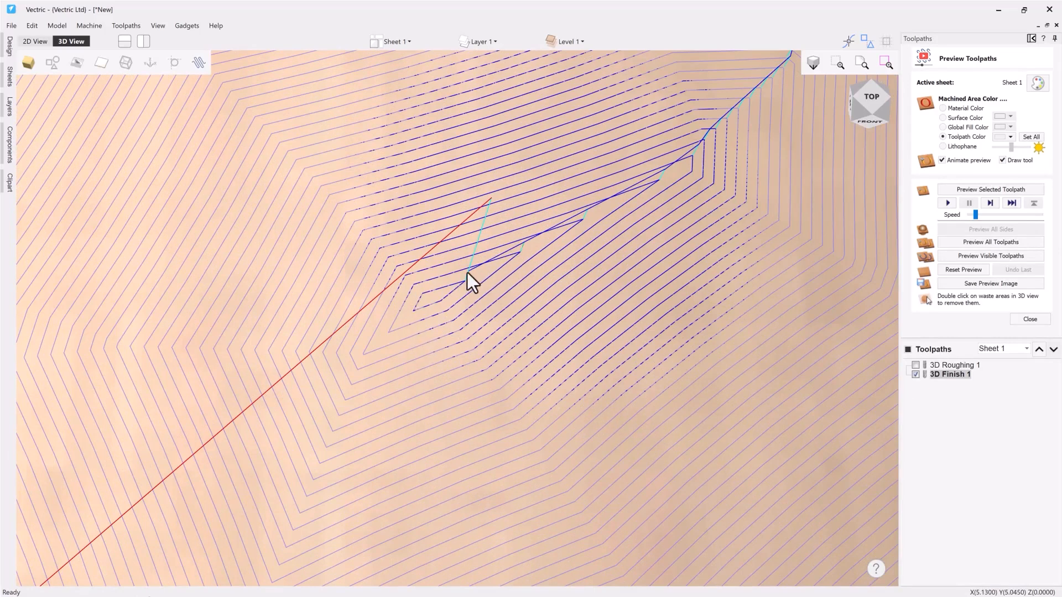
scroll(466, 272, down, 6)
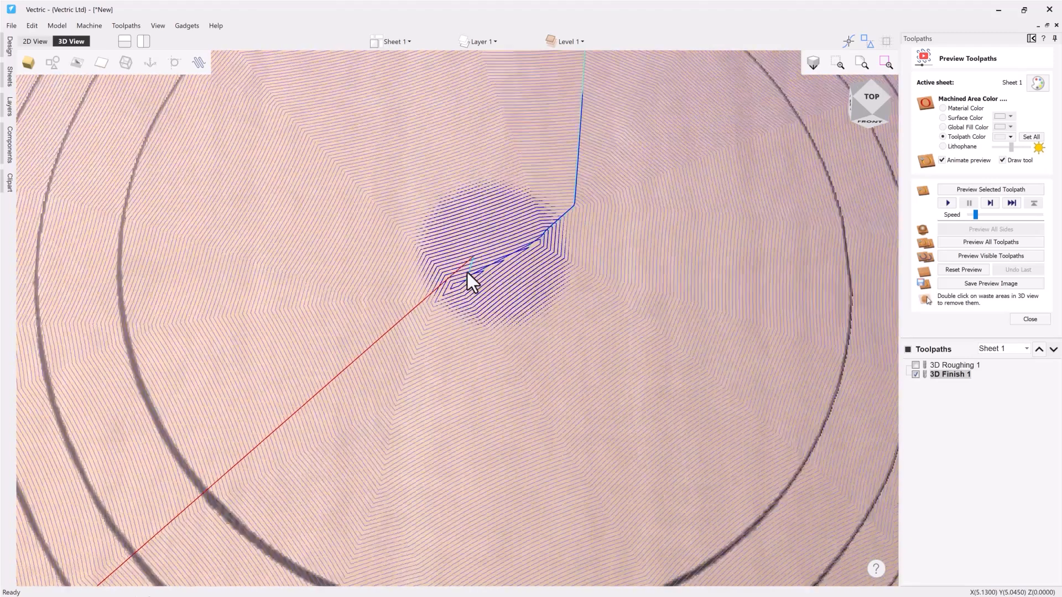
scroll(467, 272, down, 4)
scroll(495, 240, down, 3)
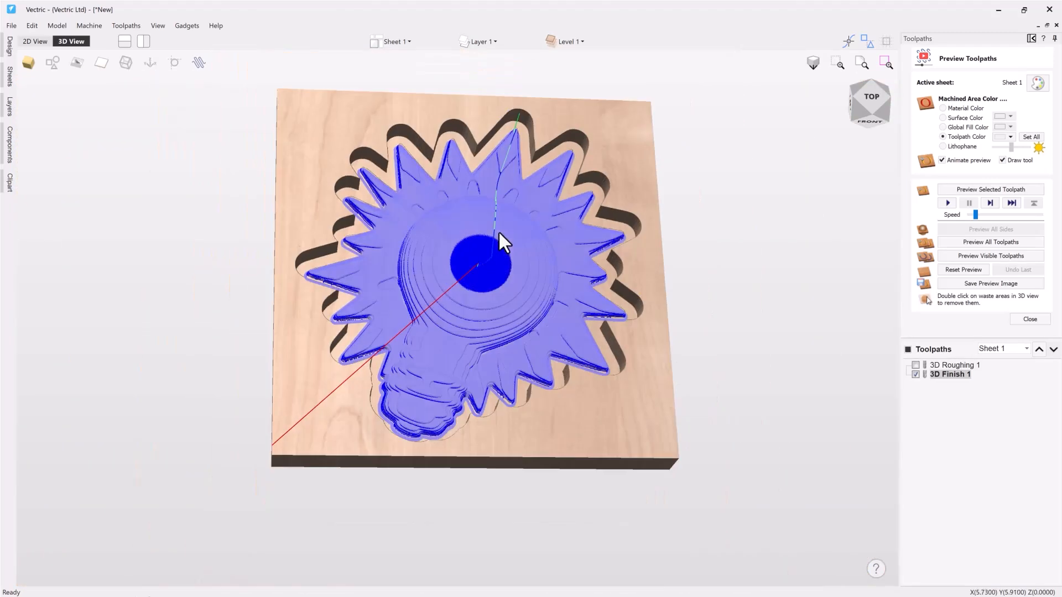
- Simulate the offset-strategy 3D Finish 1 toolpath over the roughed block and undo that preview
drag(445, 224, 742, 315)
click(959, 257)
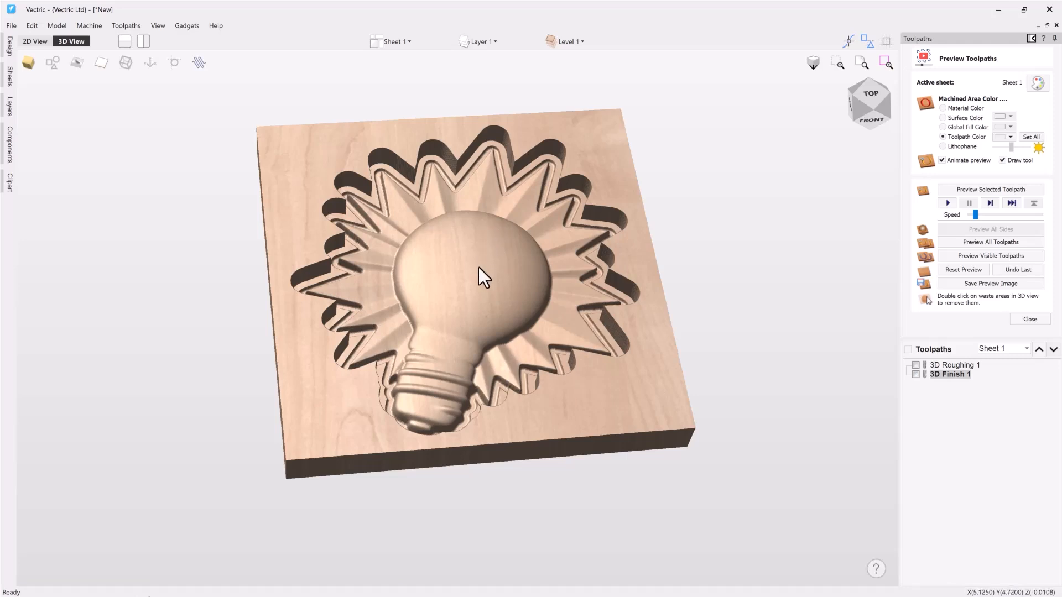
click(1016, 273)
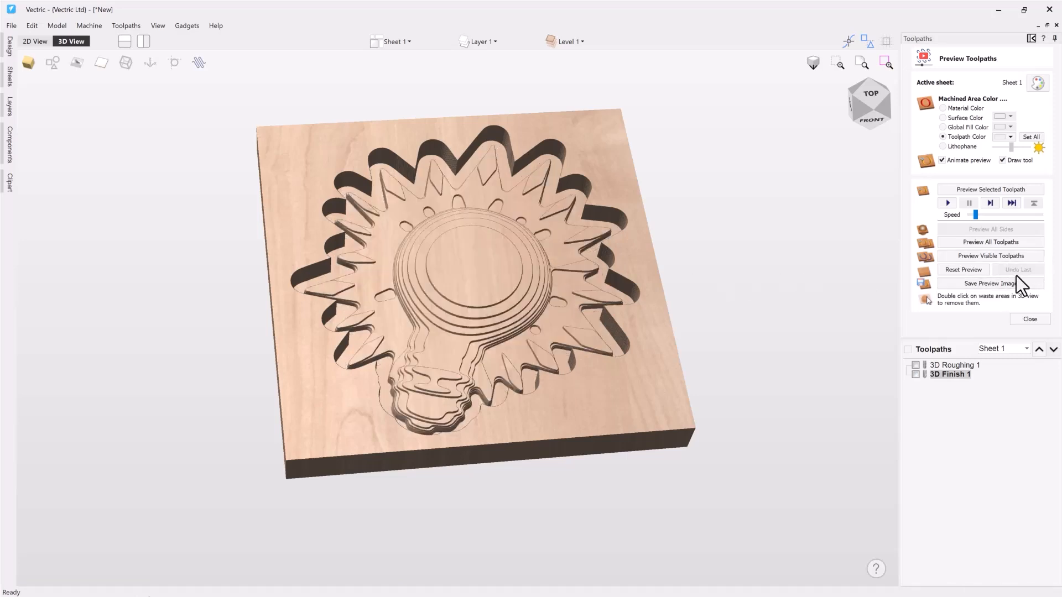
- Switch the 3D Finish 1 toolpath to the Raster strategy and recalculate it
double_click(958, 376)
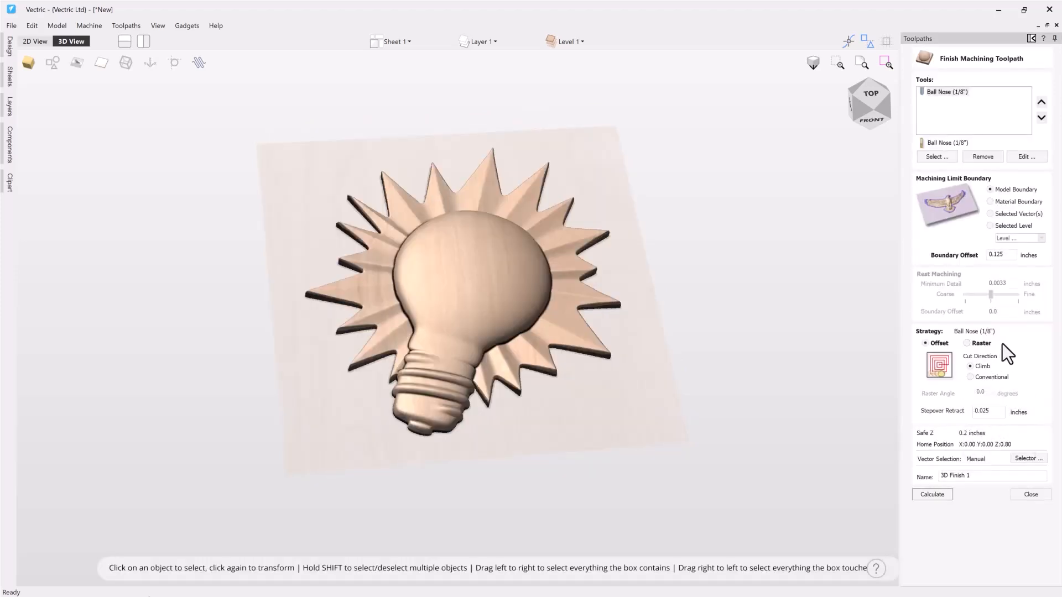
click(966, 343)
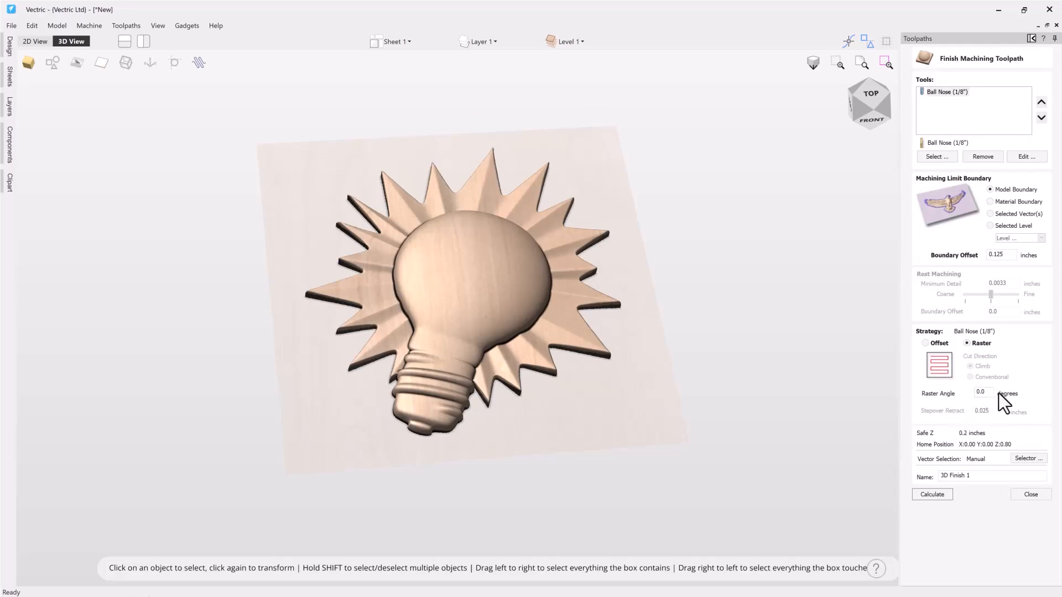
click(940, 496)
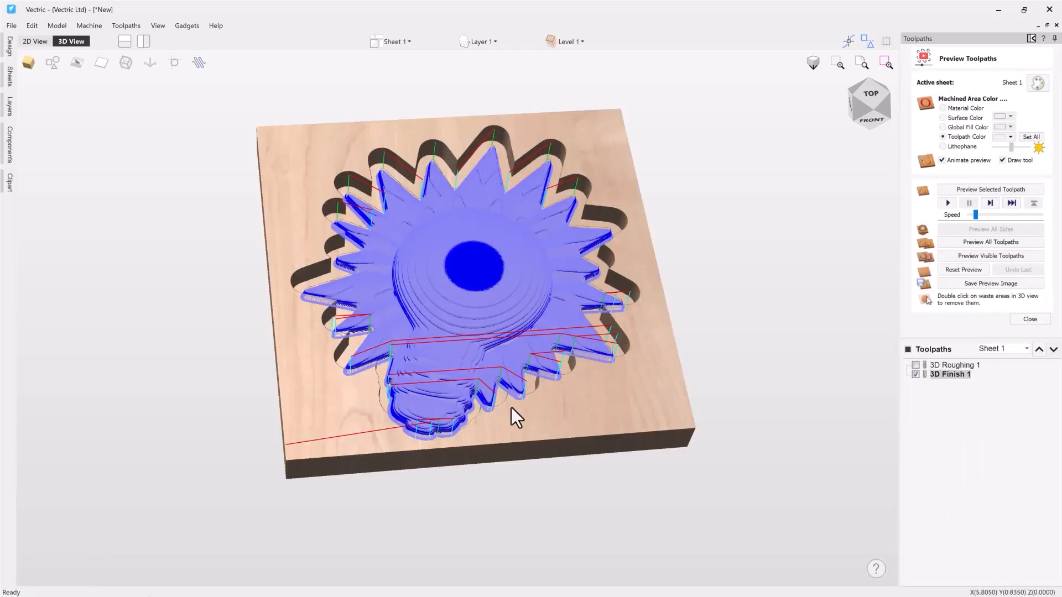
- Examine the raster passes at the bulb's base up close and animate the 3D Finish 1 simulation at a higher speed
scroll(454, 441, up, 4)
scroll(435, 452, up, 2)
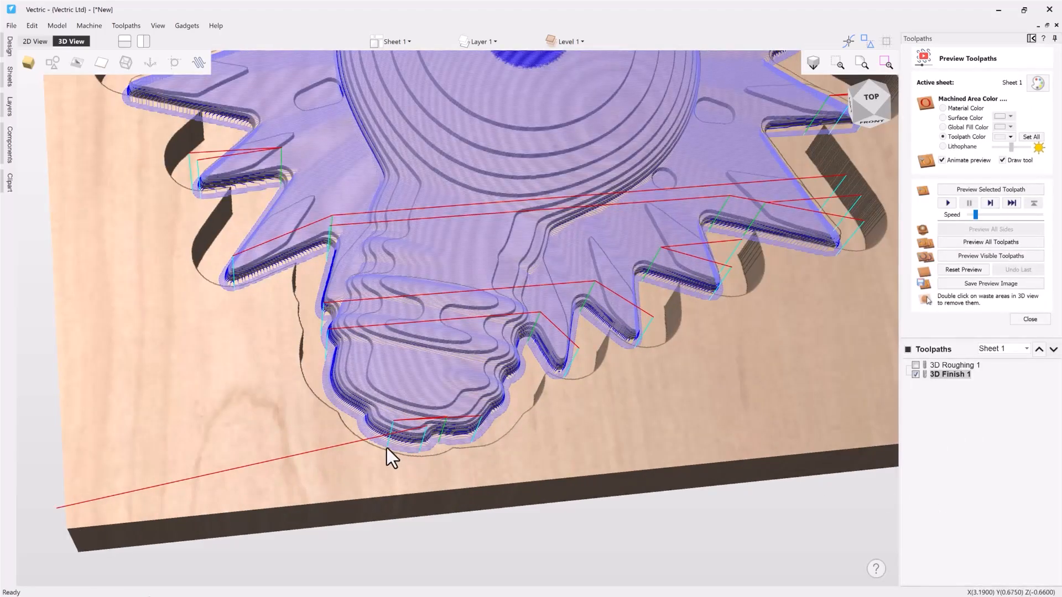
scroll(417, 436, up, 2)
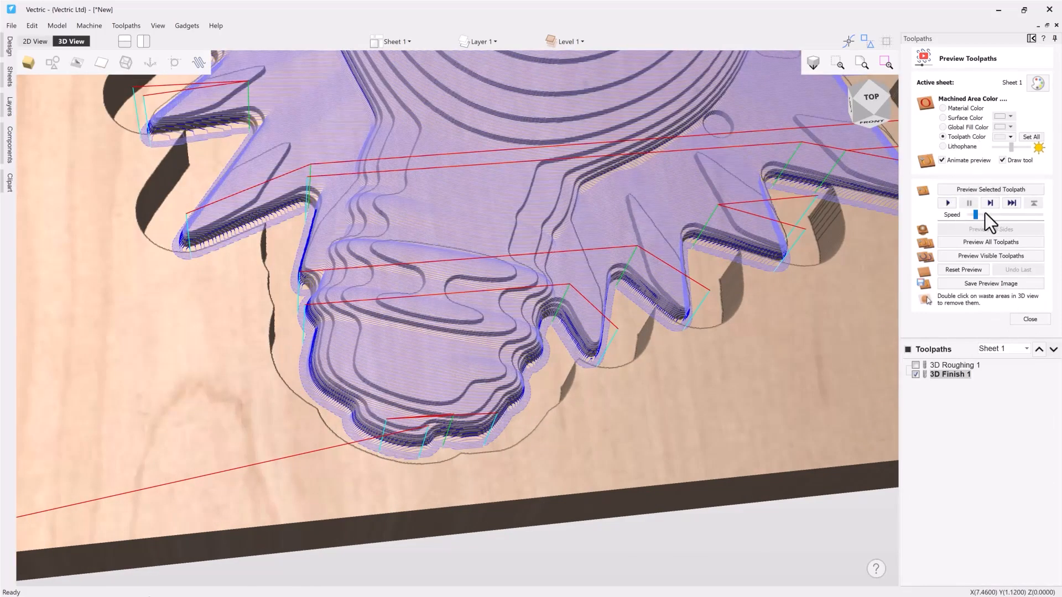
click(1021, 216)
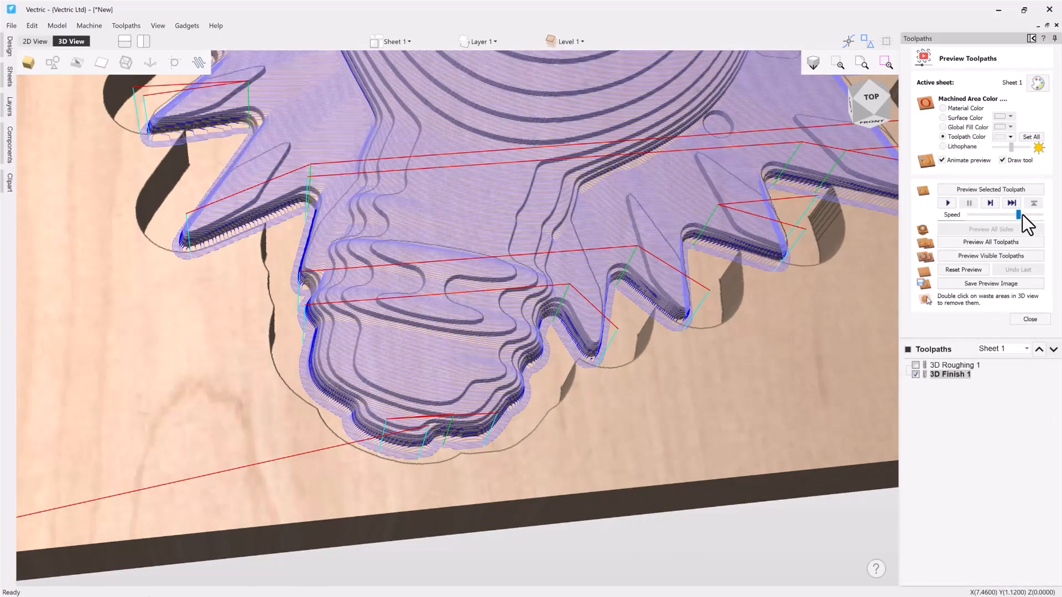
click(947, 204)
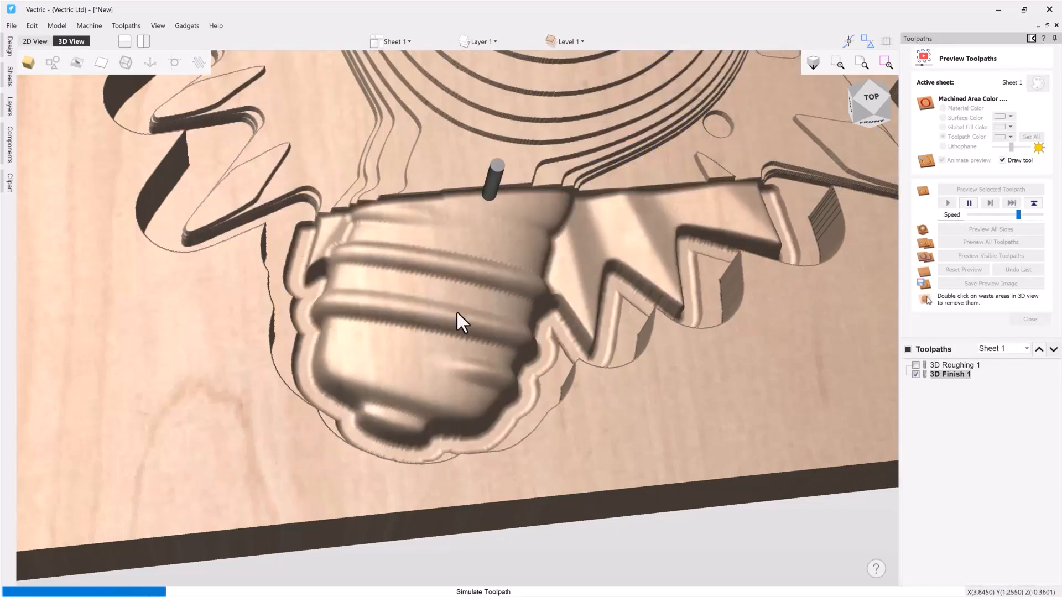
- Watch the rest of the raster simulation over the whole block and close the toolpath preview
scroll(492, 248, down, 3)
scroll(492, 248, down, 5)
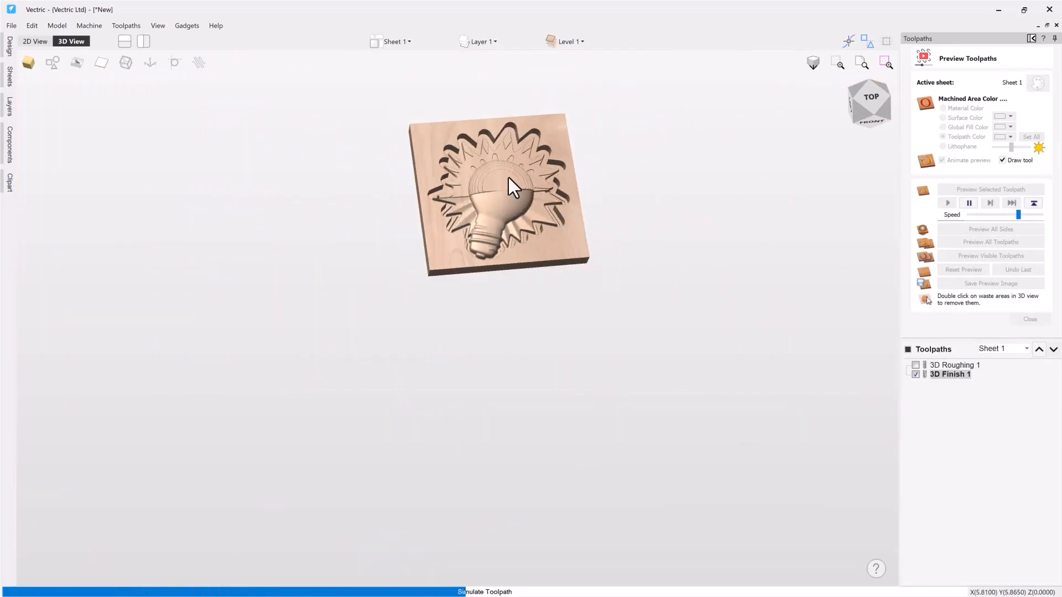
scroll(524, 319, up, 5)
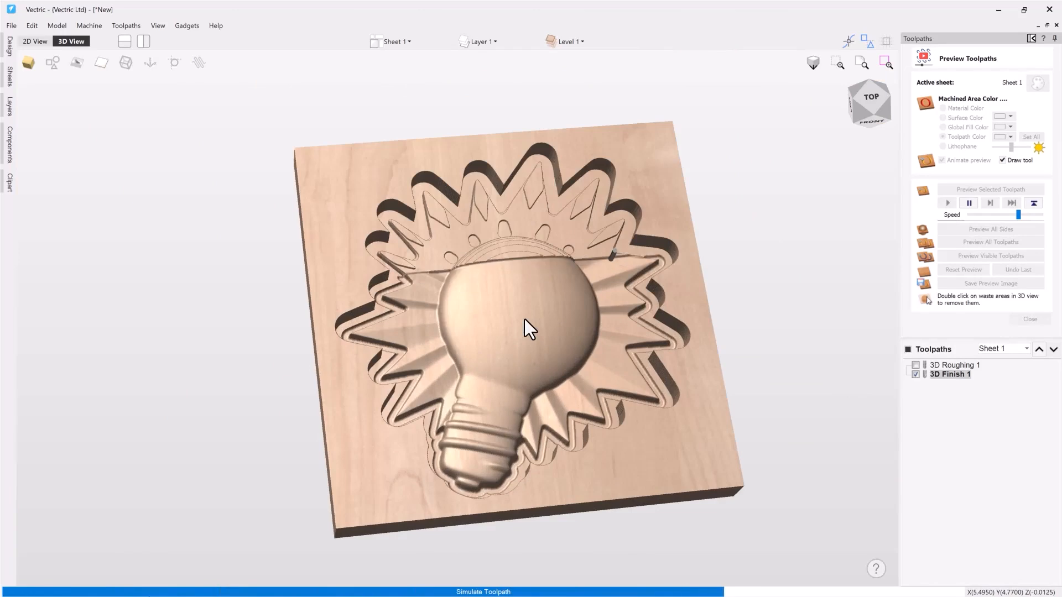
drag(506, 350, 510, 348)
mouse_move(927, 370)
click(1018, 321)
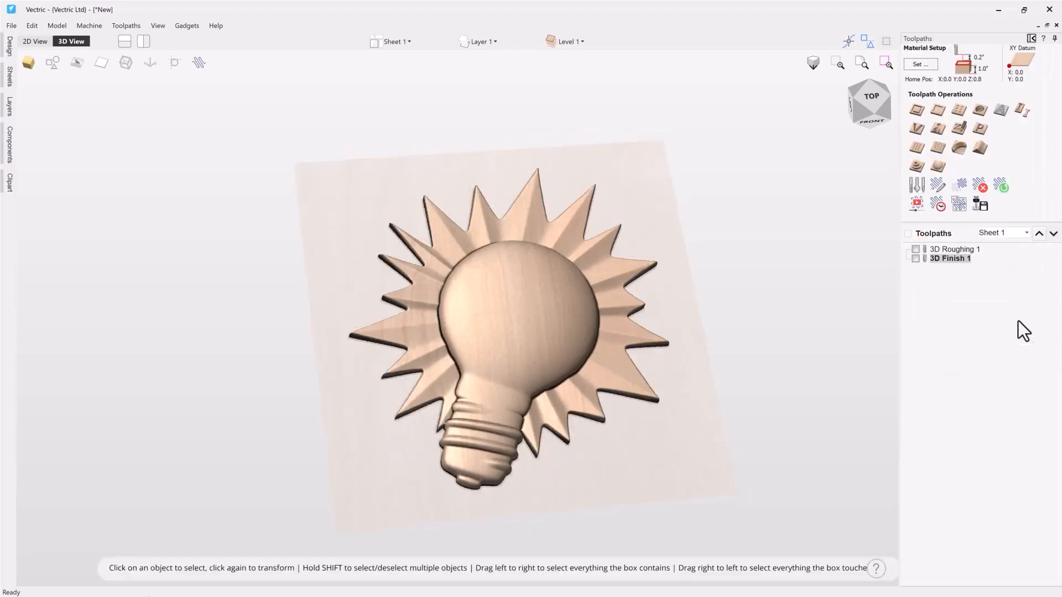
- Add the imperial Ball Nose (1/16") as the second tool of 3D Finish 1 and recalculate the toolpath
double_click(947, 260)
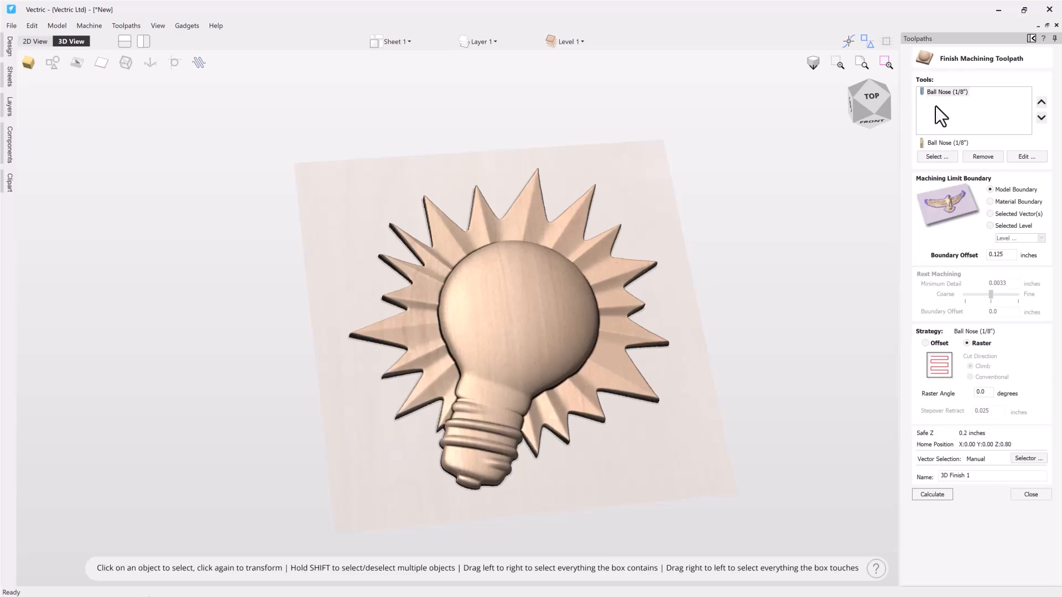
click(933, 158)
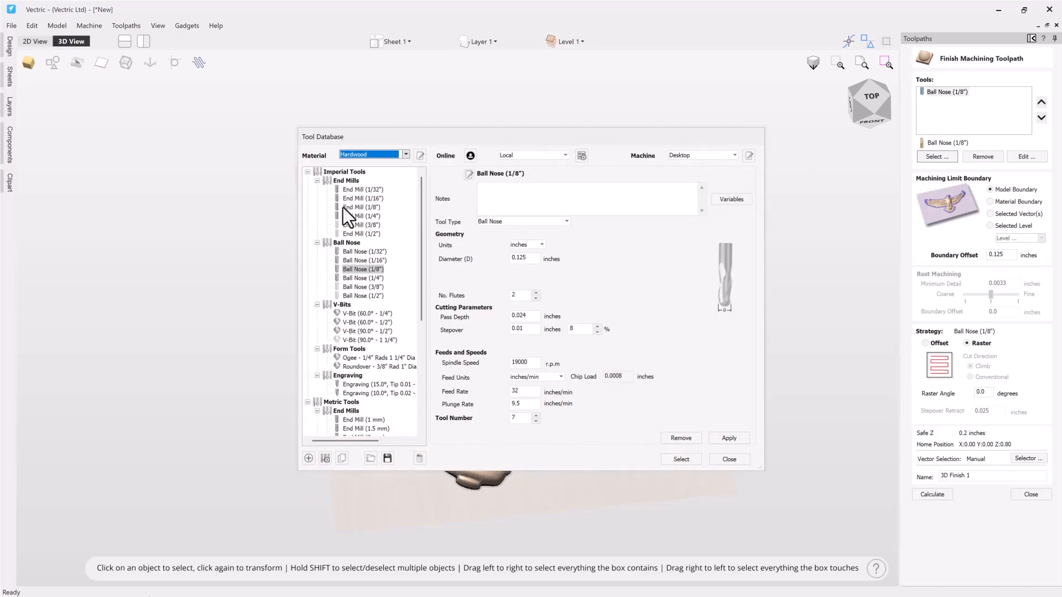
click(360, 261)
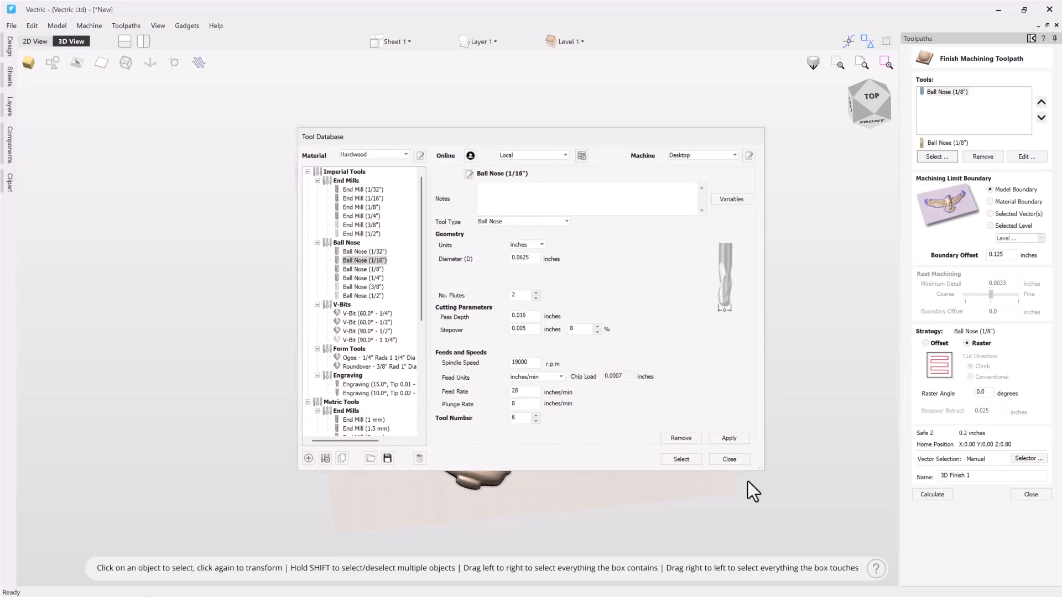
click(681, 460)
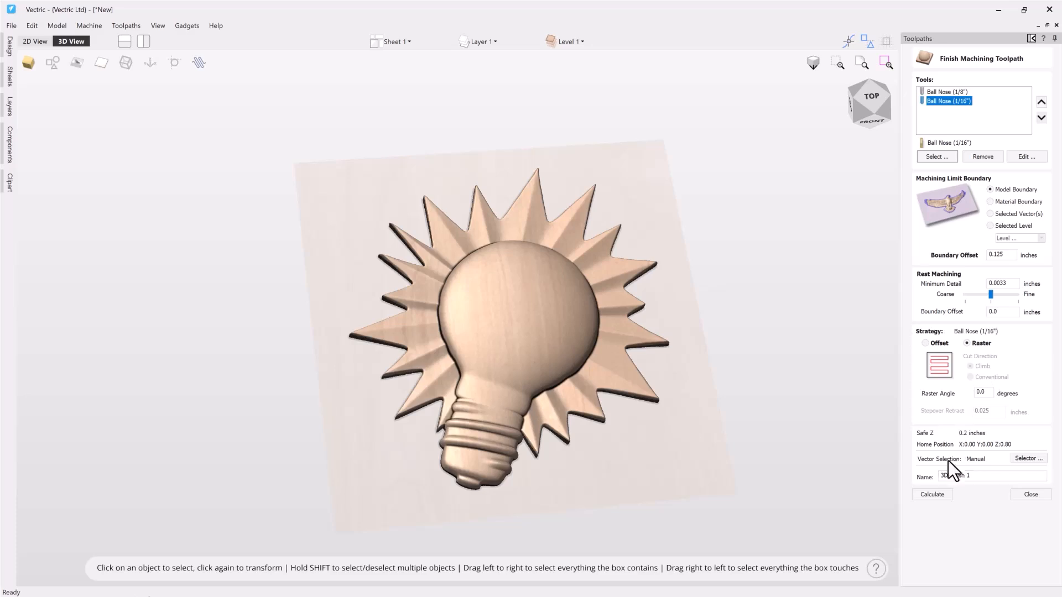
click(934, 497)
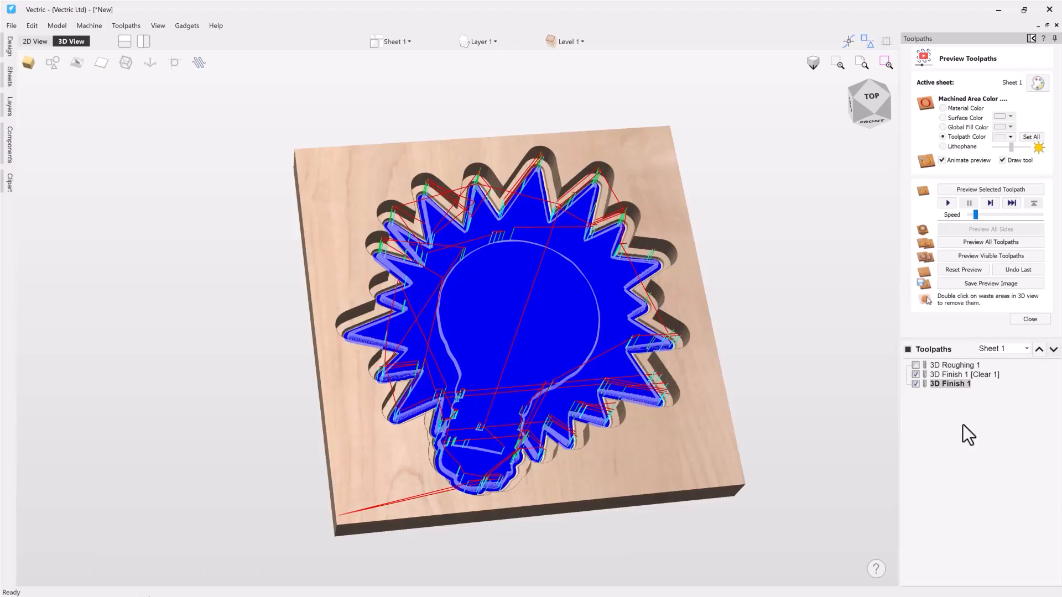
- Undo the last toolpath preview and show only 3D Finish 1 [Clear 1] to examine its passes from several angles
click(1010, 270)
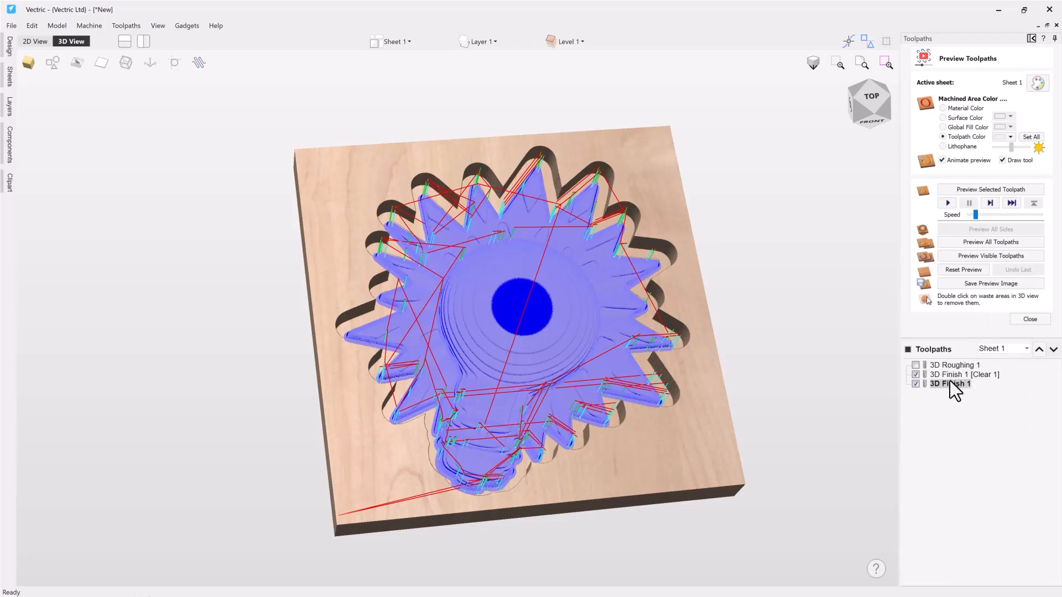
mouse_move(944, 389)
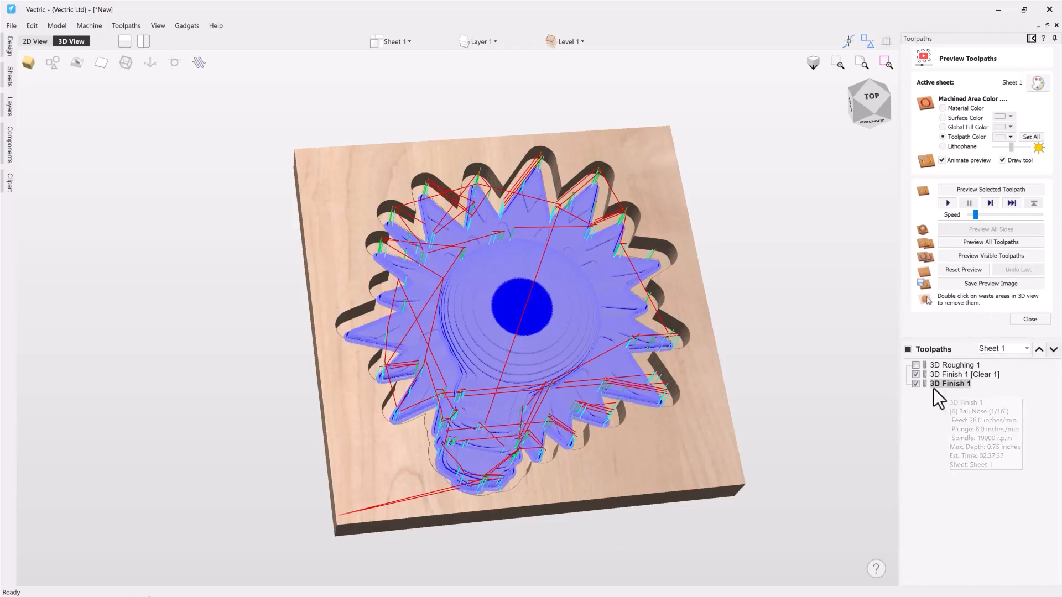
click(915, 383)
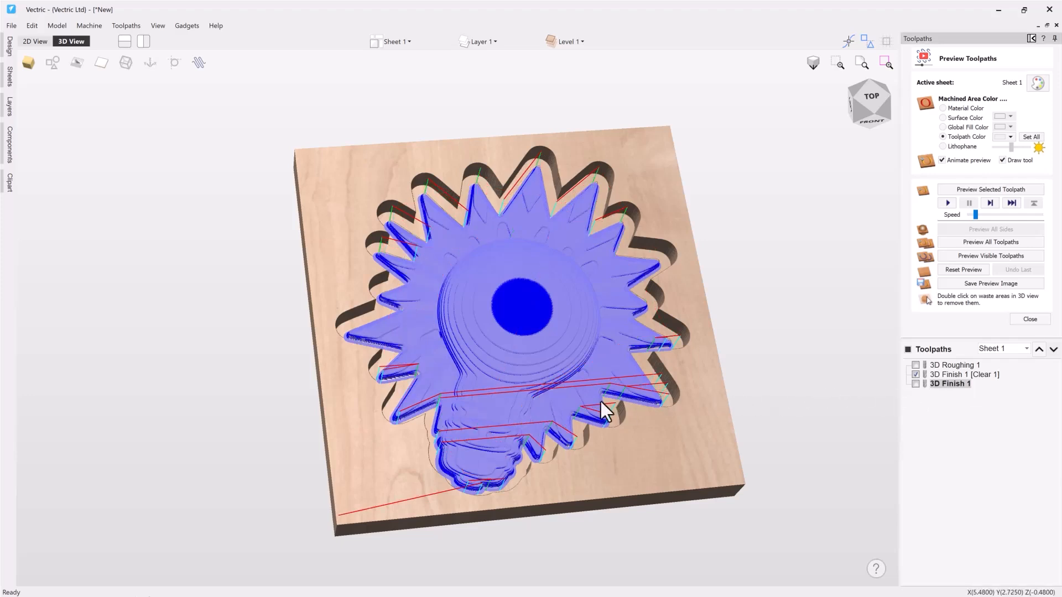
drag(505, 402, 542, 389)
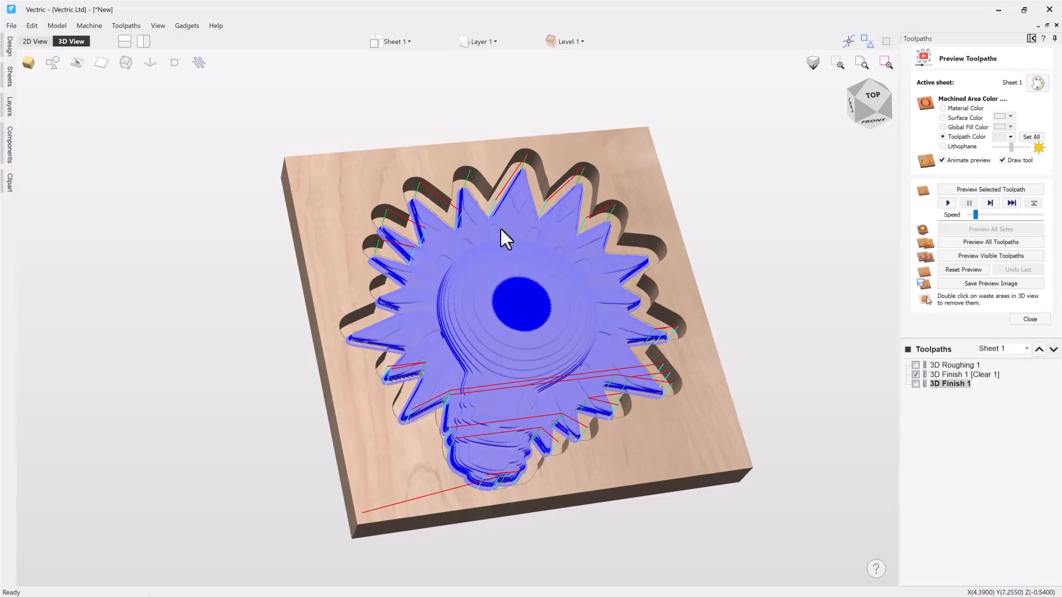
drag(559, 275, 521, 351)
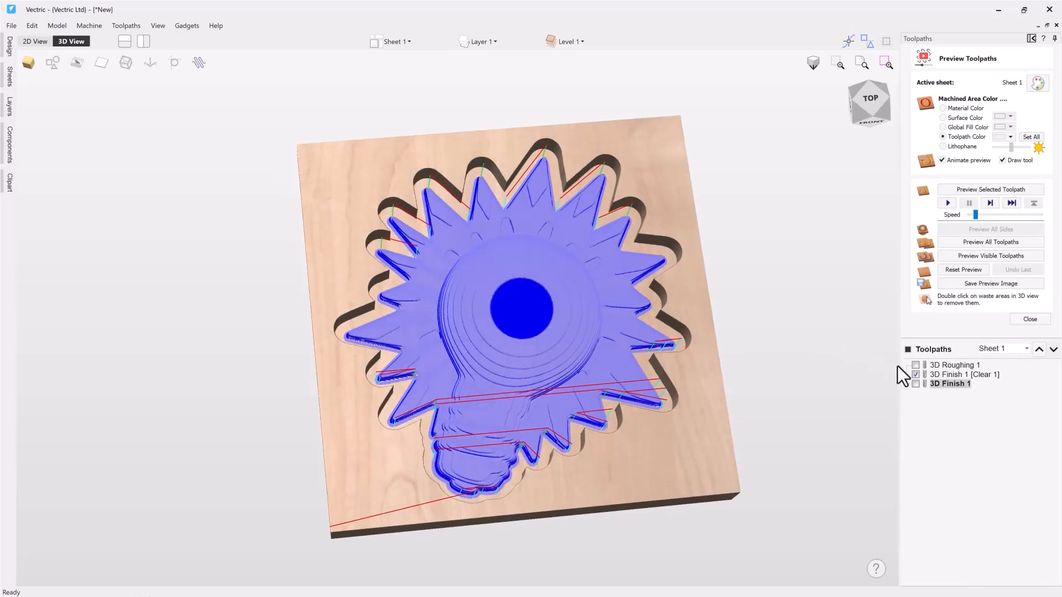
- Show only the 3D Finish 1 toolpath and examine up close the rest areas assigned to the 1/16" tool
click(917, 375)
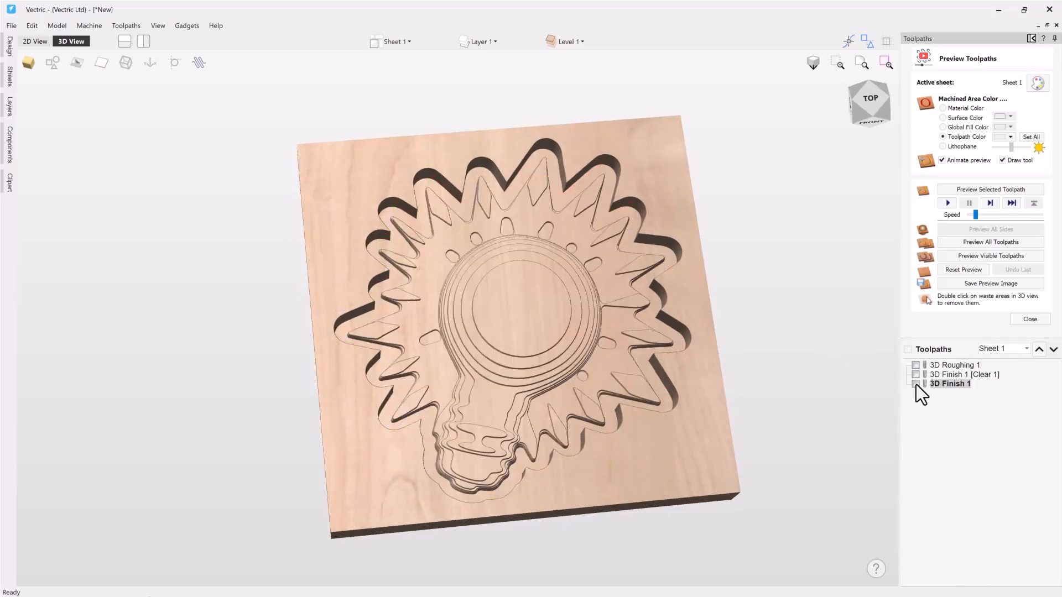
click(916, 383)
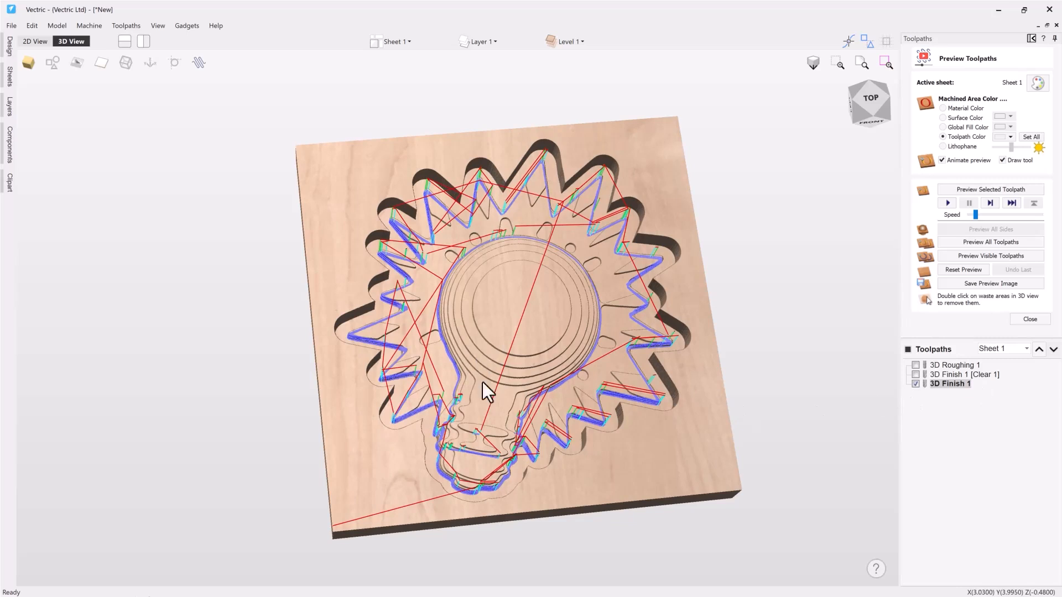
scroll(443, 363, up, 5)
scroll(443, 363, up, 2)
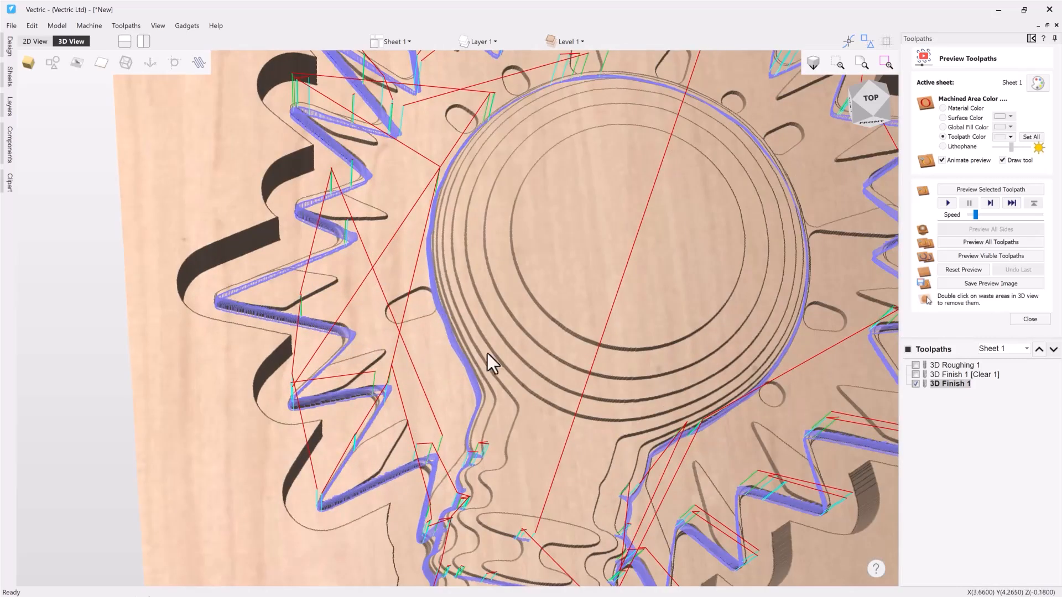
scroll(553, 353, down, 7)
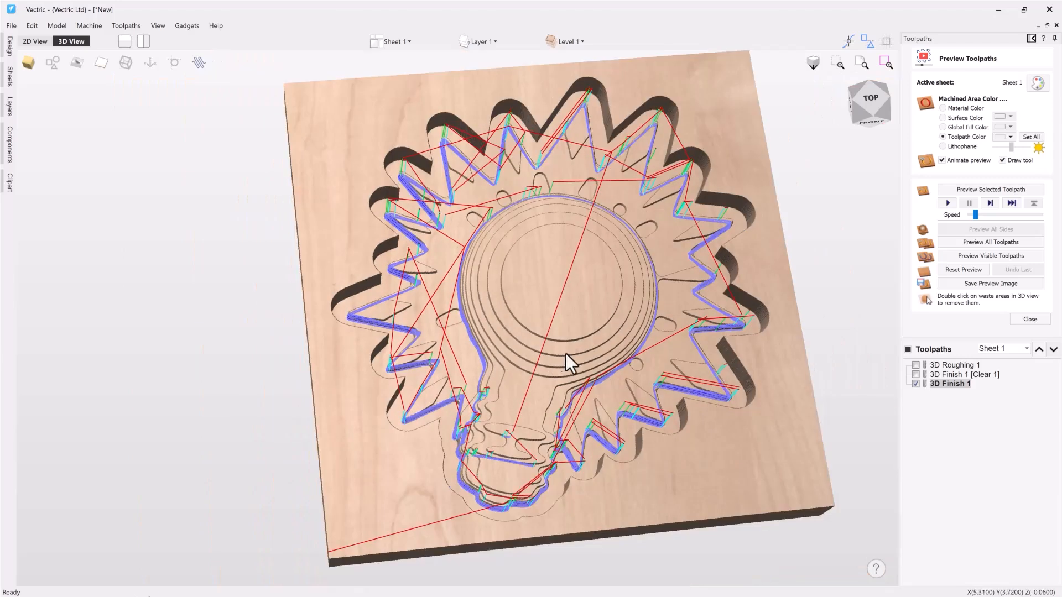
- Show only the 3D Finish 1 [Clear 1] toolpath and simulate it over the roughed block
click(915, 375)
click(916, 384)
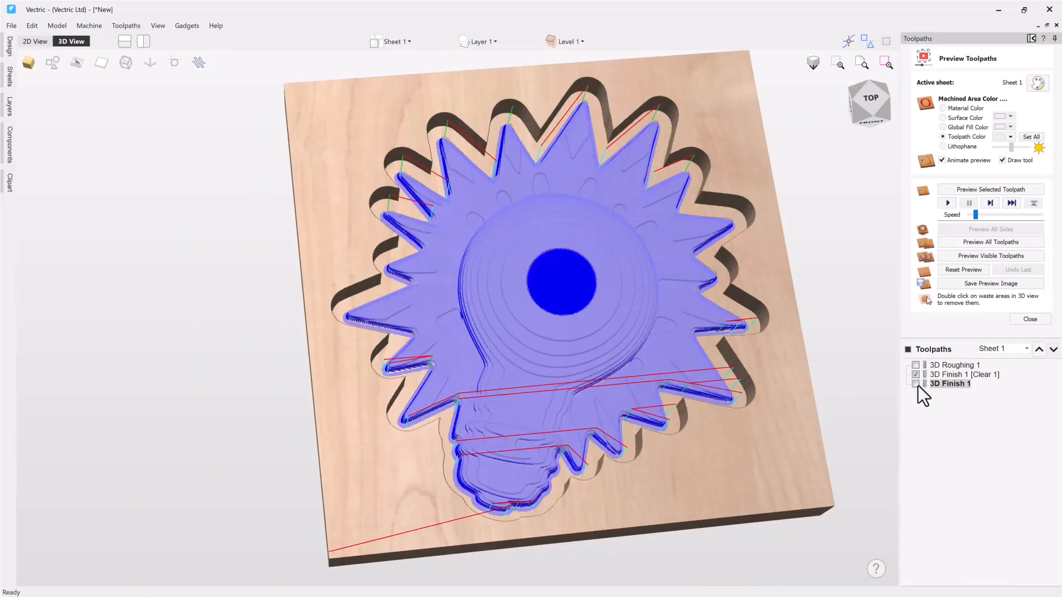
click(941, 375)
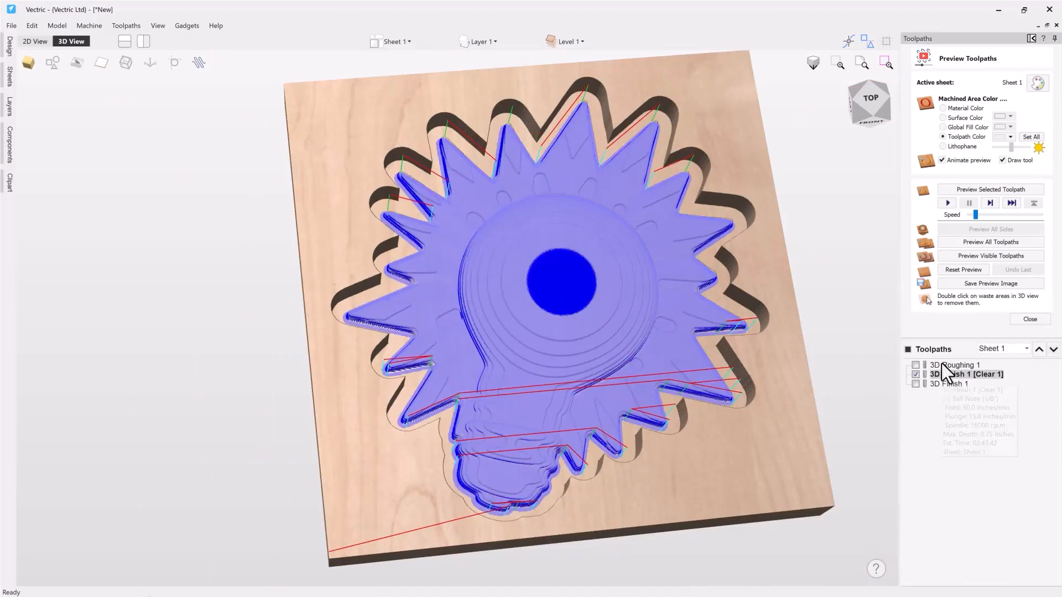
click(950, 192)
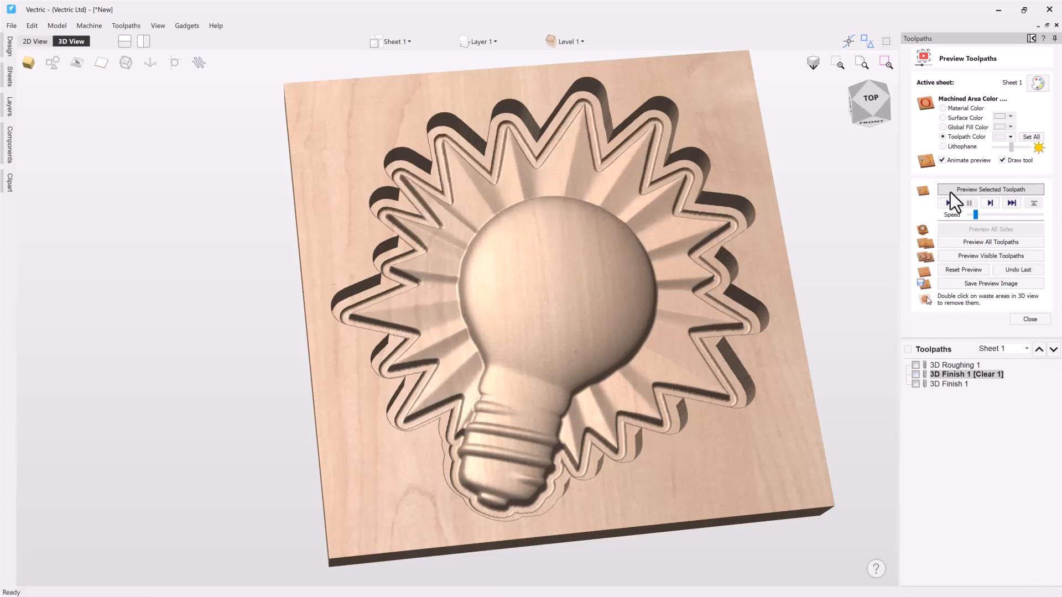
- Simulate the 3D Finish 1 rest machining toolpath on the carved relief and undo that preview
click(915, 384)
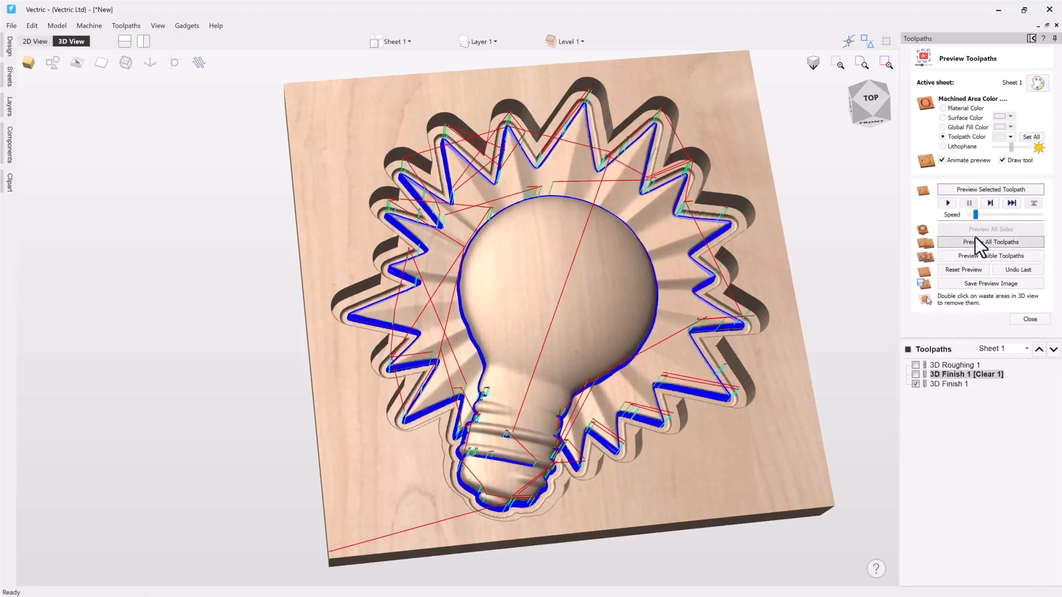
click(963, 269)
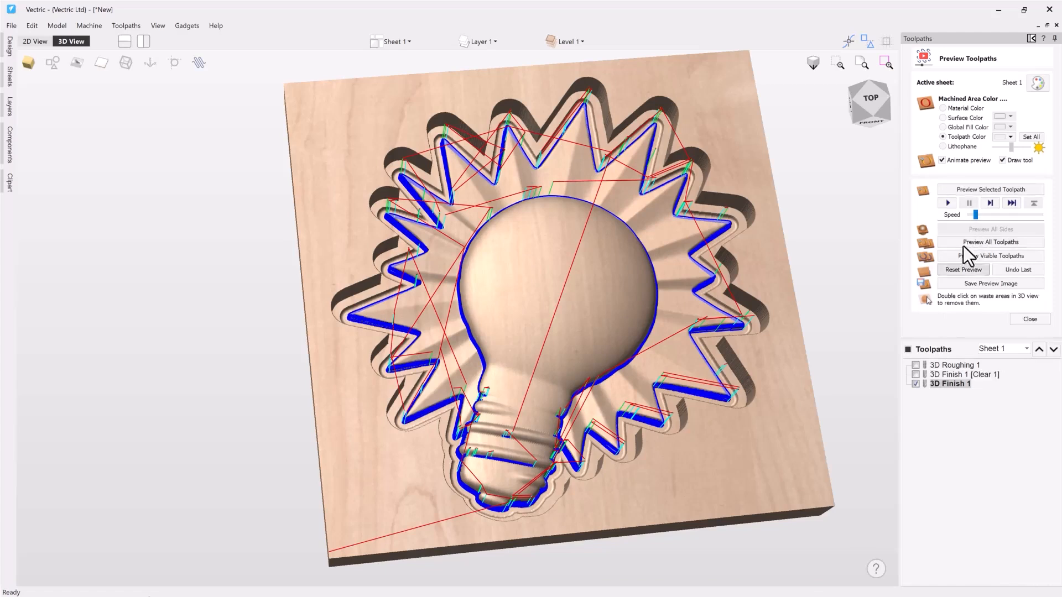
click(962, 192)
drag(463, 375, 466, 274)
drag(524, 244, 541, 310)
click(1006, 267)
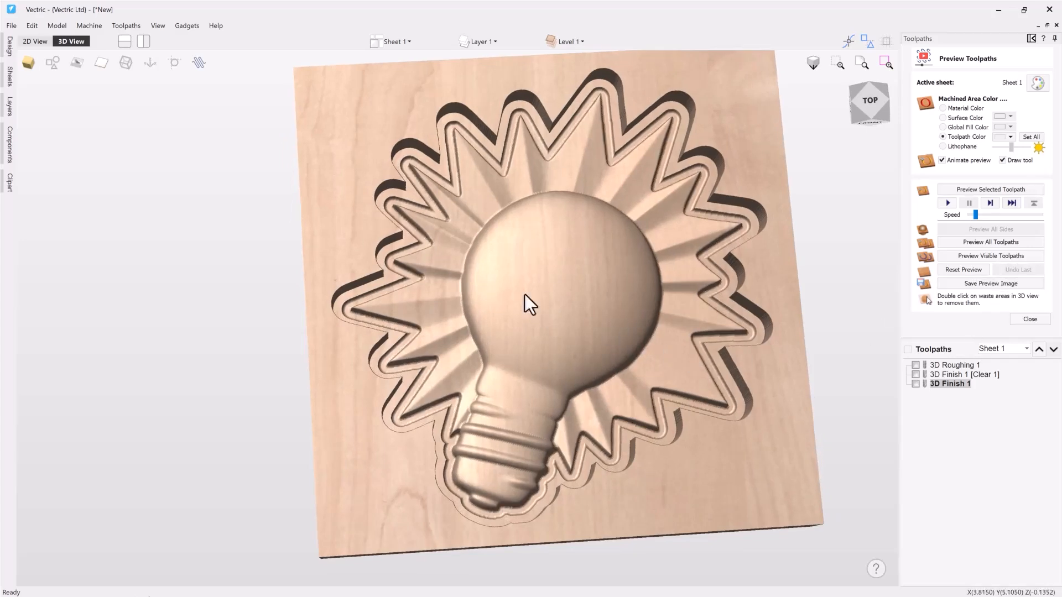
- Run the 3D Finish 1 simulation again and inspect the detail around the bulb and rays from different angles
click(916, 383)
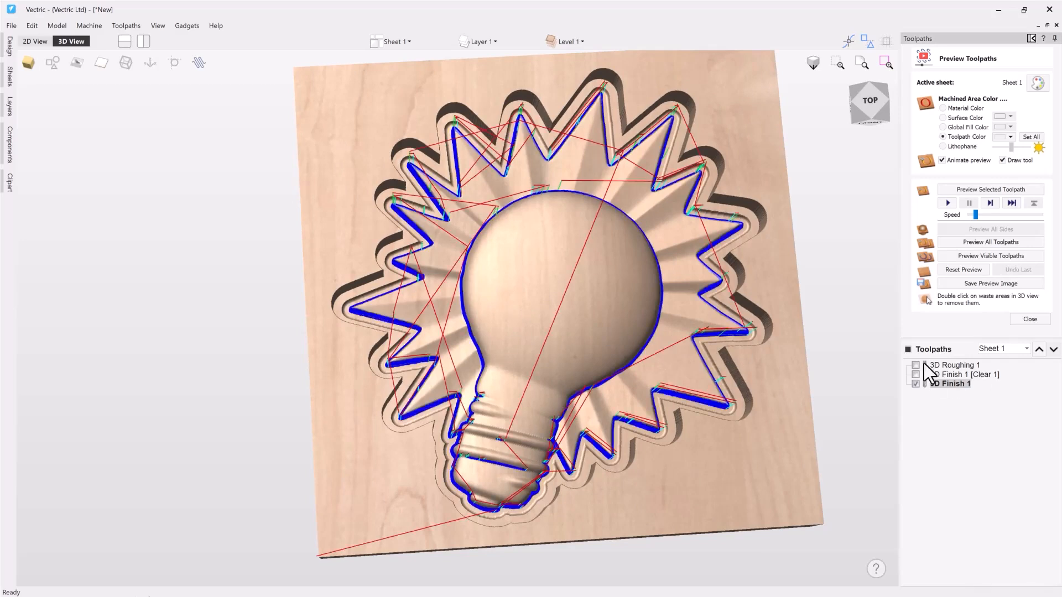
click(946, 205)
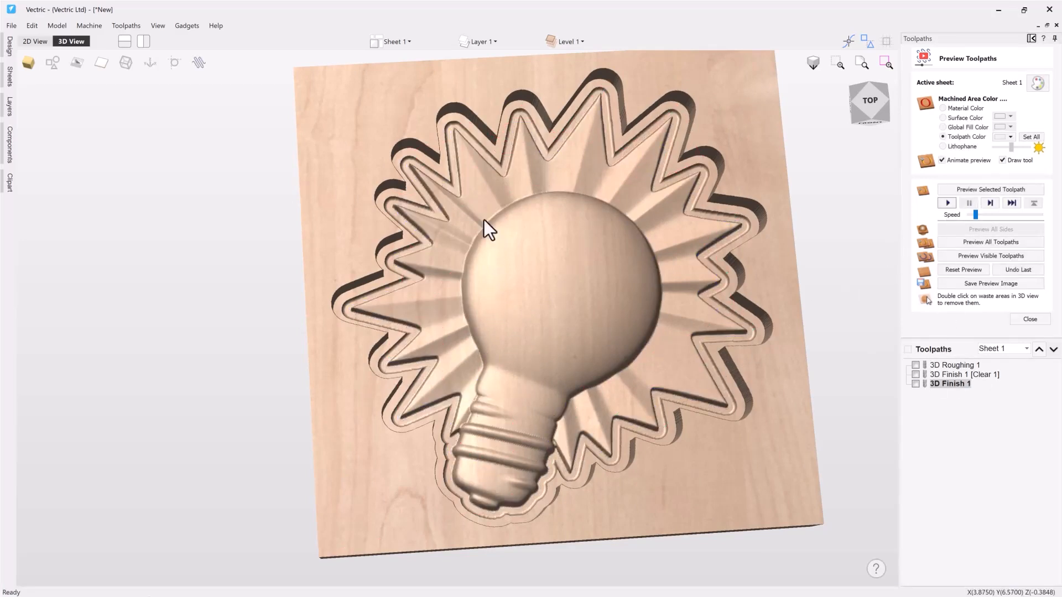
drag(606, 260, 576, 298)
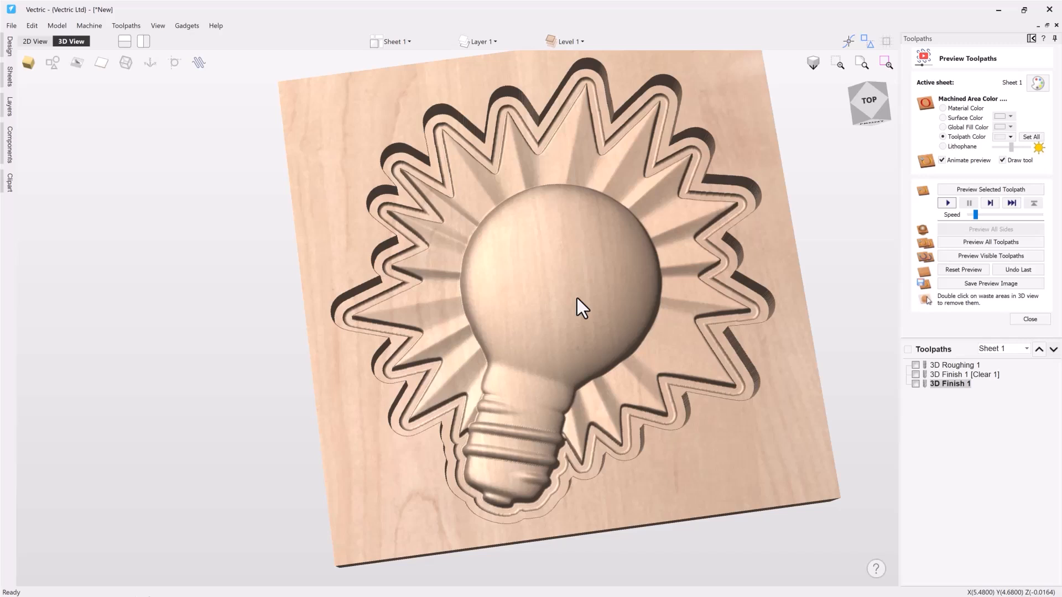
drag(568, 328, 532, 310)
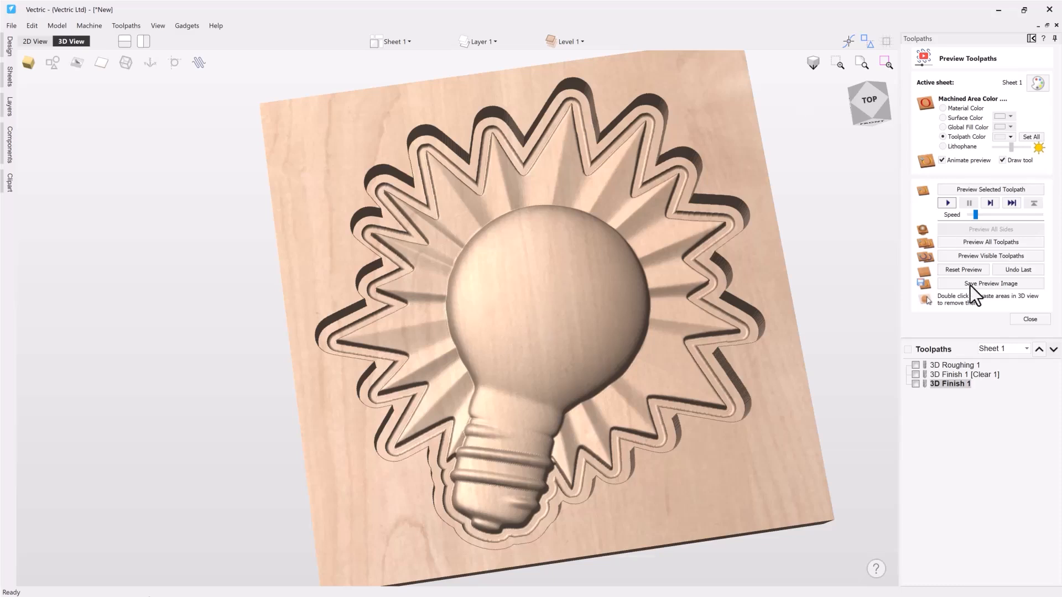
- Open the 3D Finish 1 toolpath for editing
double_click(953, 386)
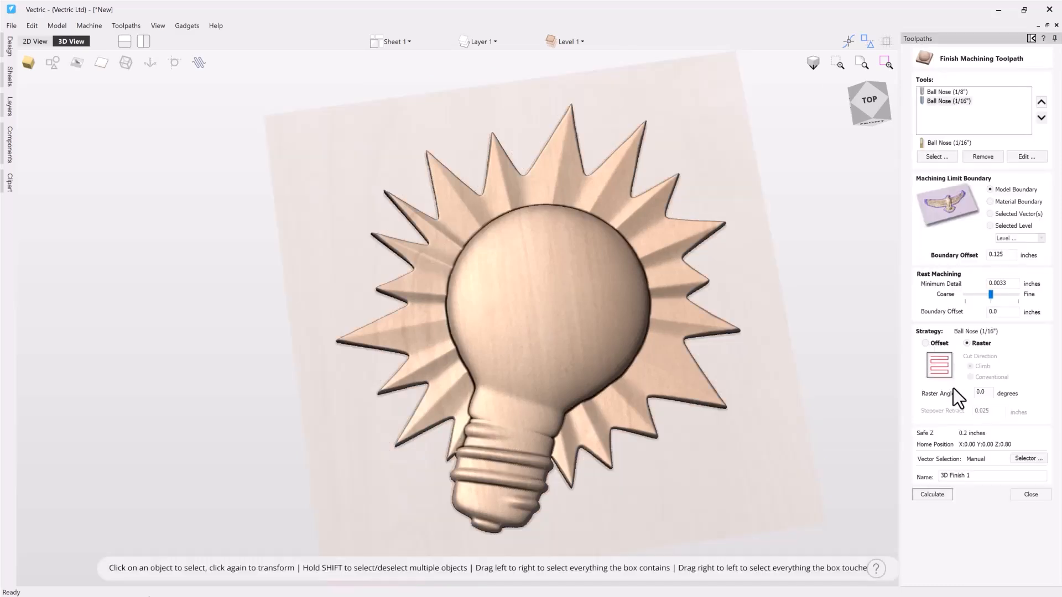